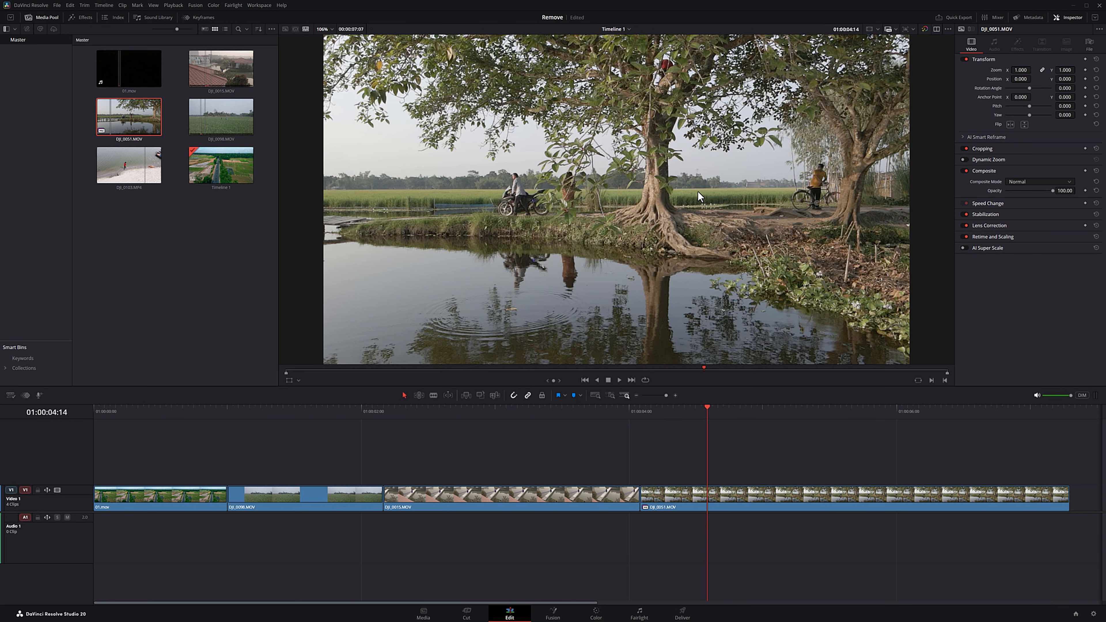
Step: Preview the DJI_0051.MOV clip and bring the playhead back to the beginning of the timeline
drag(657, 410, 730, 425)
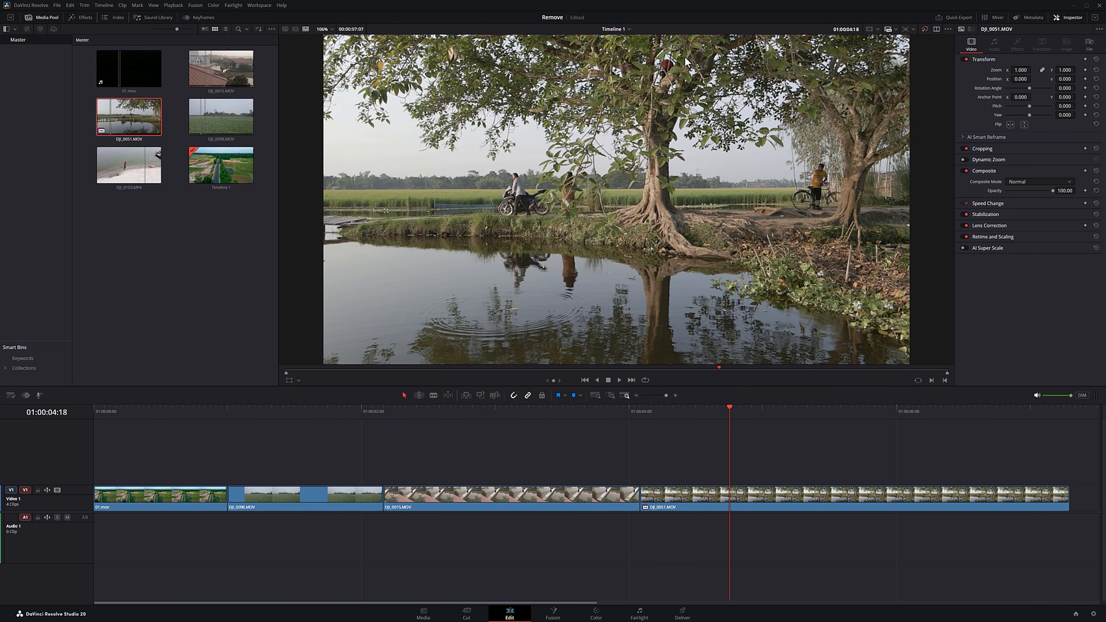
drag(266, 412, 100, 410)
scroll(372, 449, up, 2)
scroll(373, 449, up, 1)
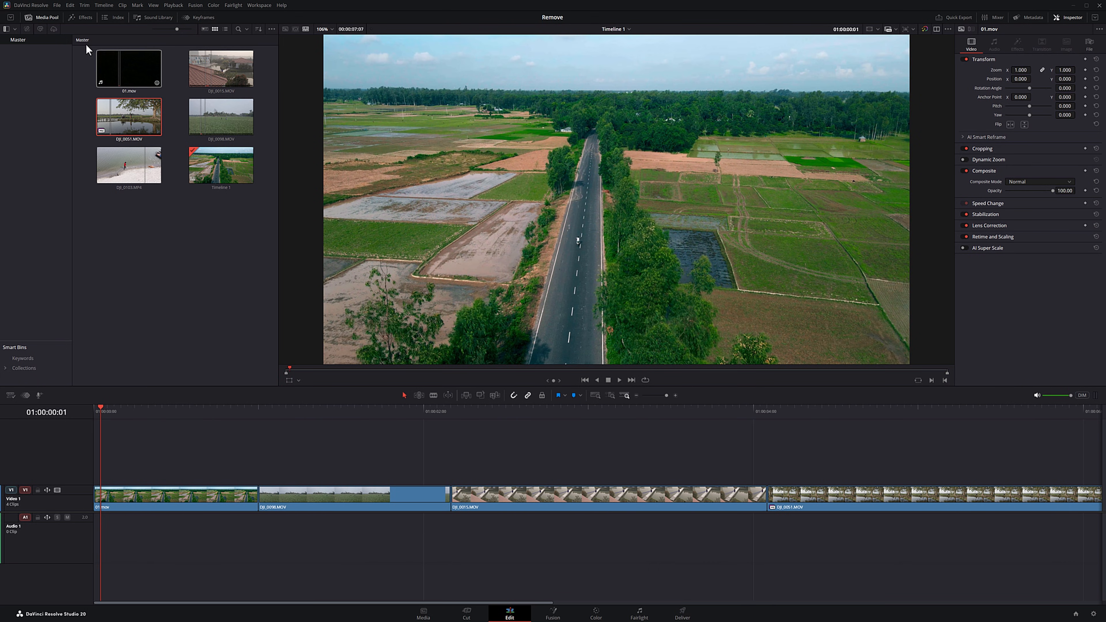
Step: Check for DaVinci Resolve updates and close the update notice
click(29, 3)
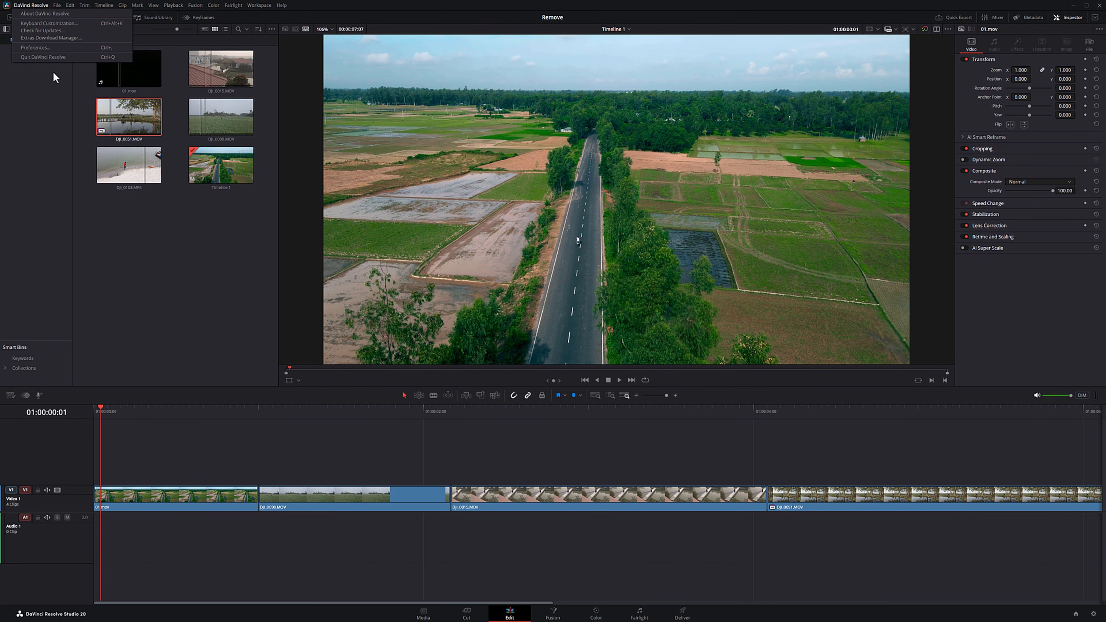
click(53, 30)
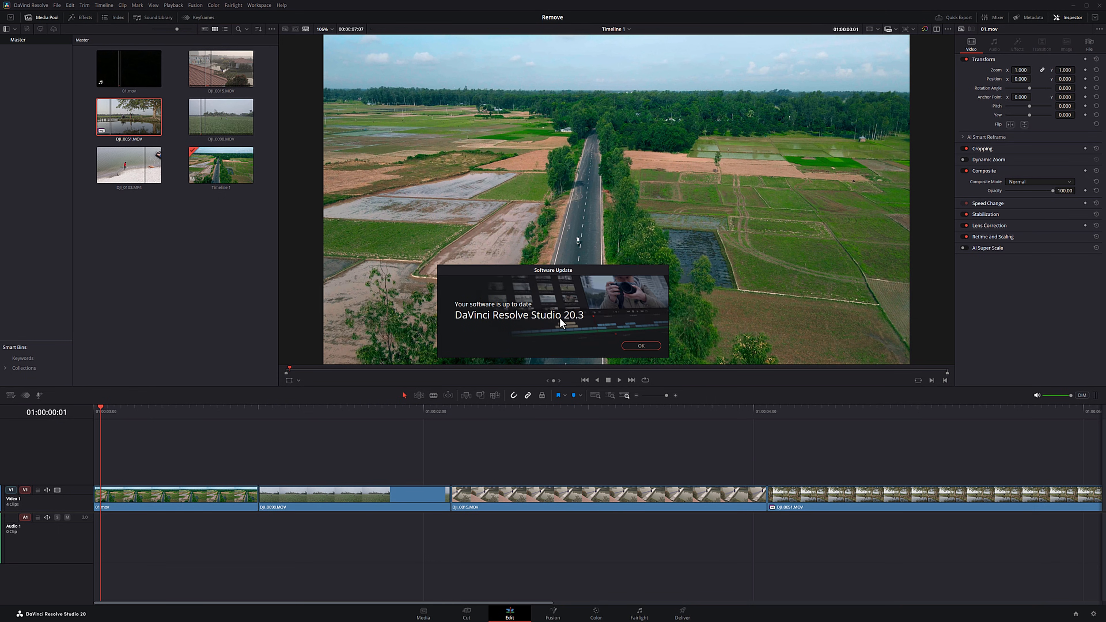
click(651, 348)
Step: Move the playhead to 01:00:00:12 in the 01.mov clip, select the clip and open it for color work
scroll(322, 455, up, 2)
drag(141, 410, 190, 416)
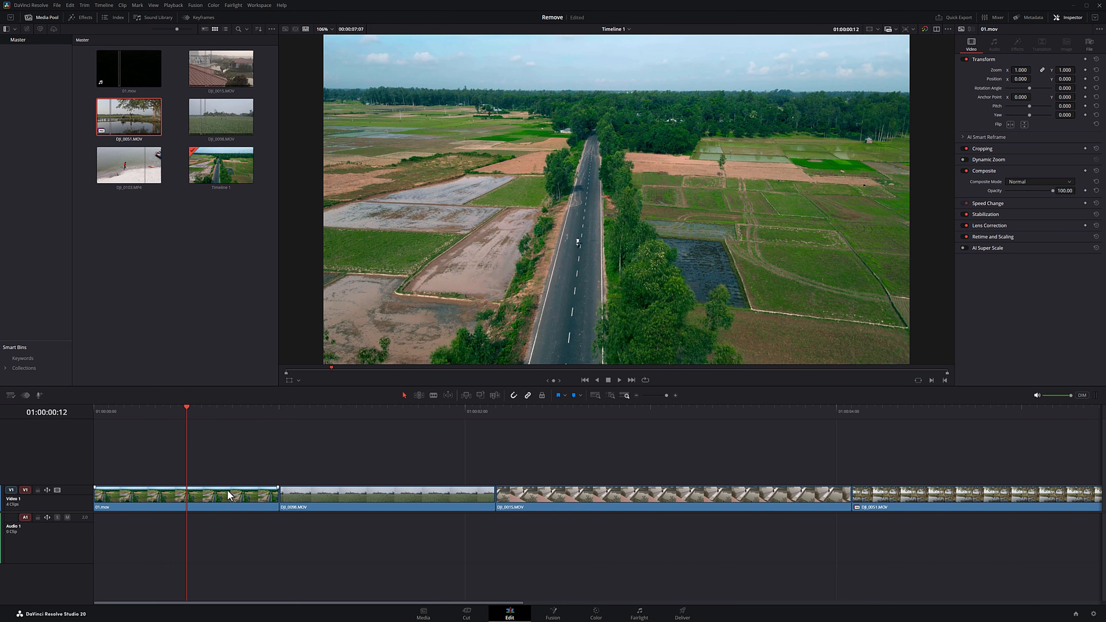
click(220, 500)
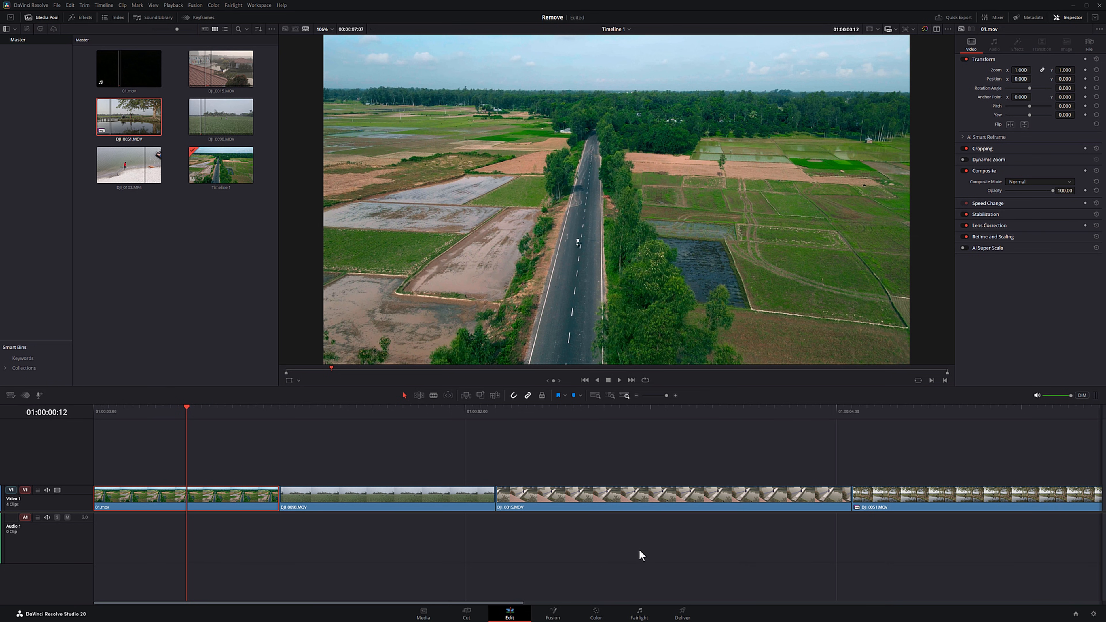
click(595, 615)
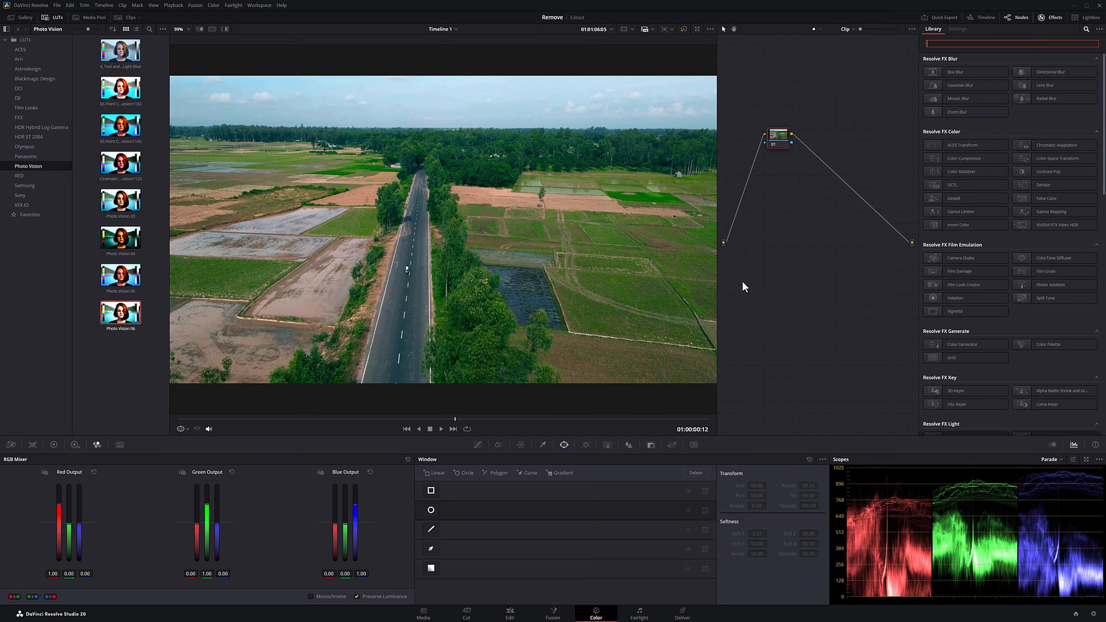
Step: Enlarge the viewer by hiding the LUT browser and draw a curve window around the motorcycle on the road in node 01
drag(779, 141, 765, 101)
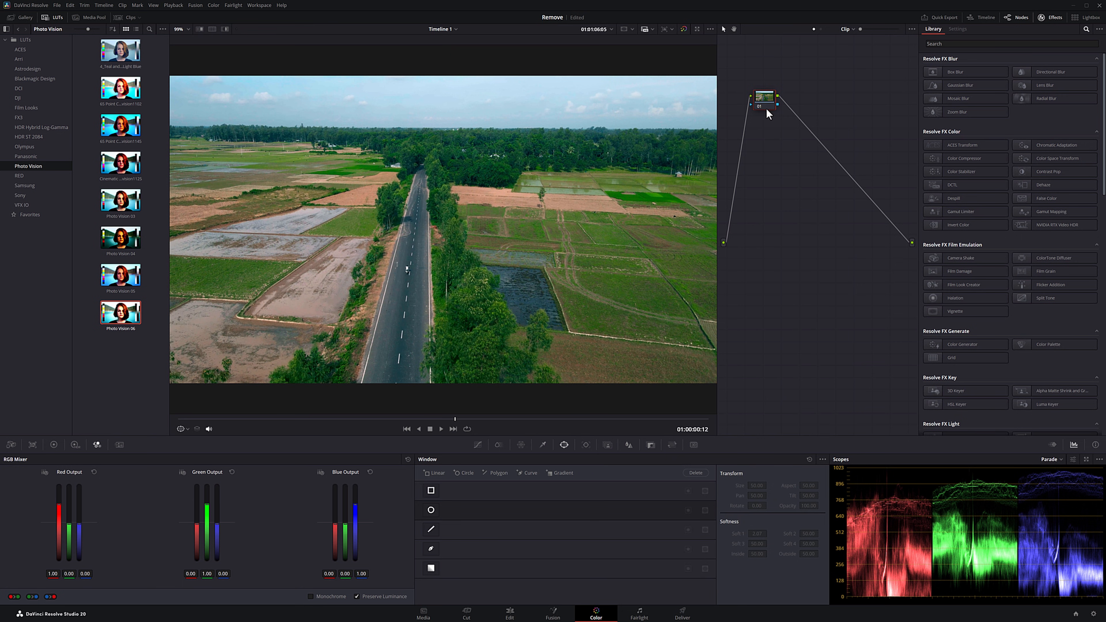
key(ctrl+shift+l)
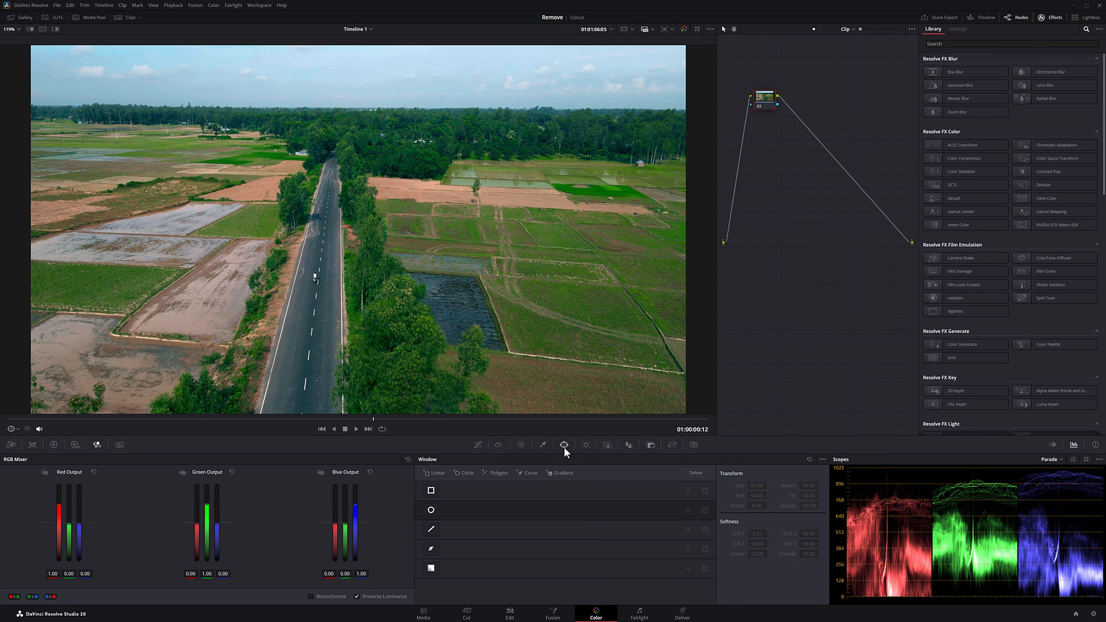
click(432, 549)
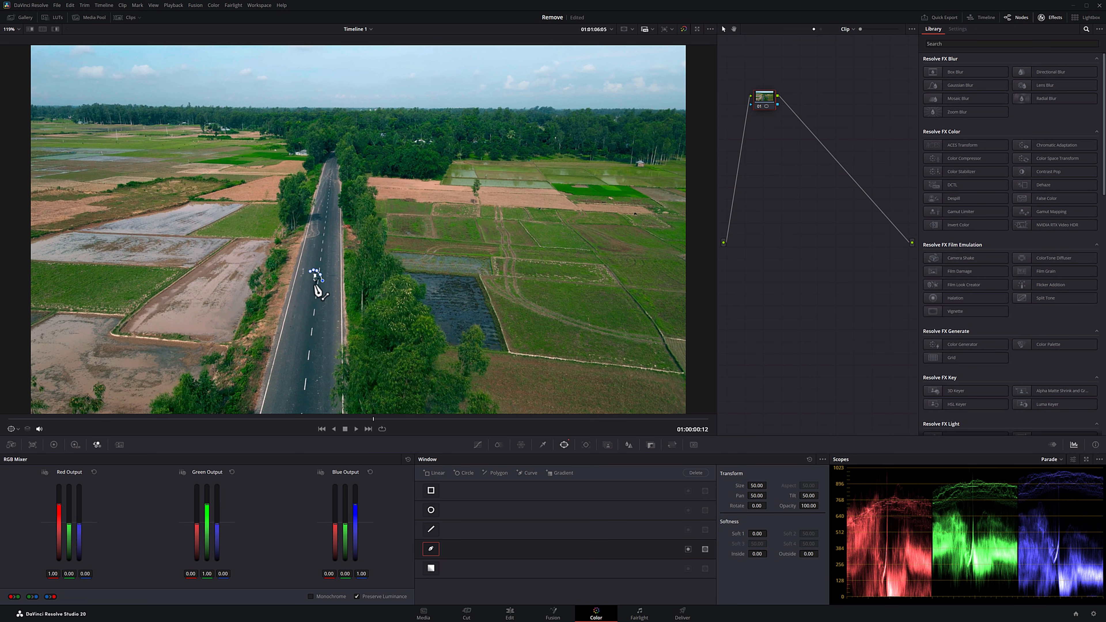
click(314, 278)
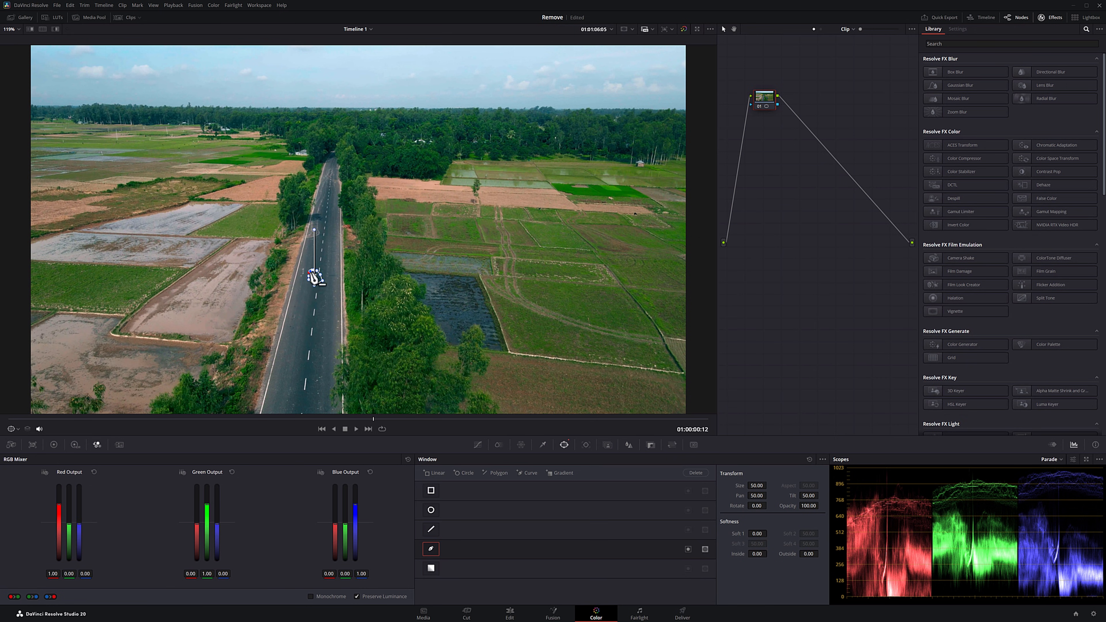
Step: Track the motorcycle window forward and in reverse so that it covers the entire clip
click(586, 445)
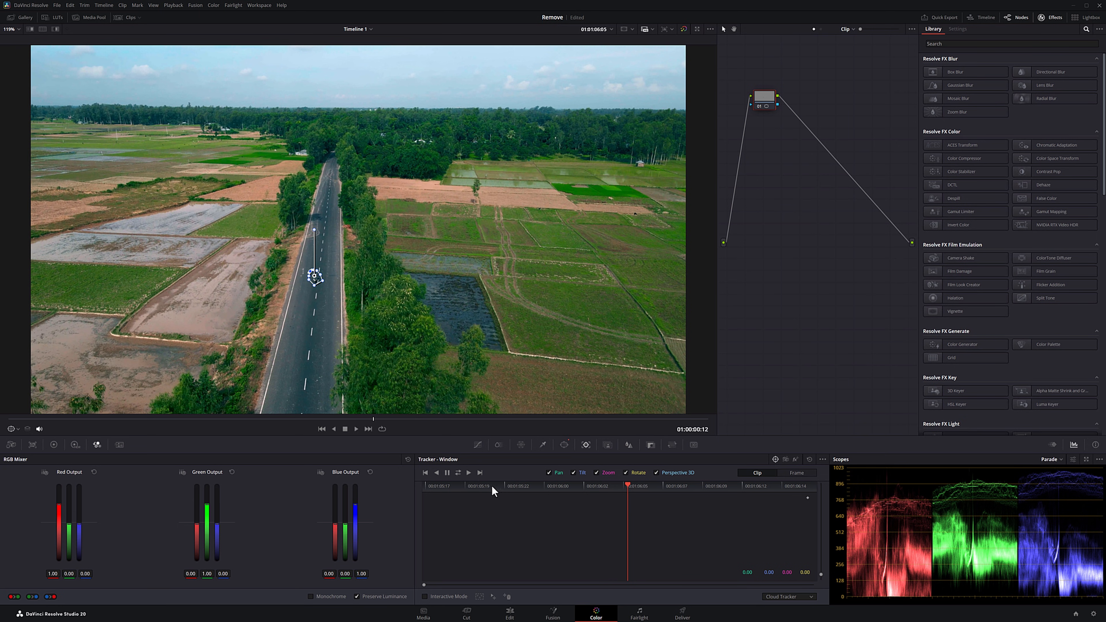
click(479, 473)
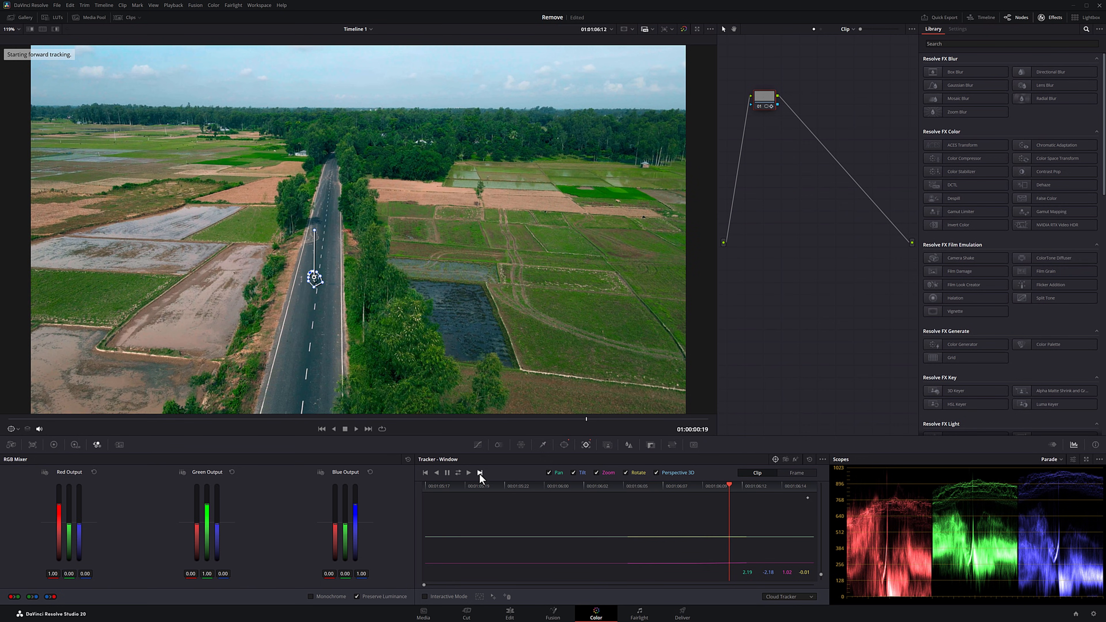
click(480, 473)
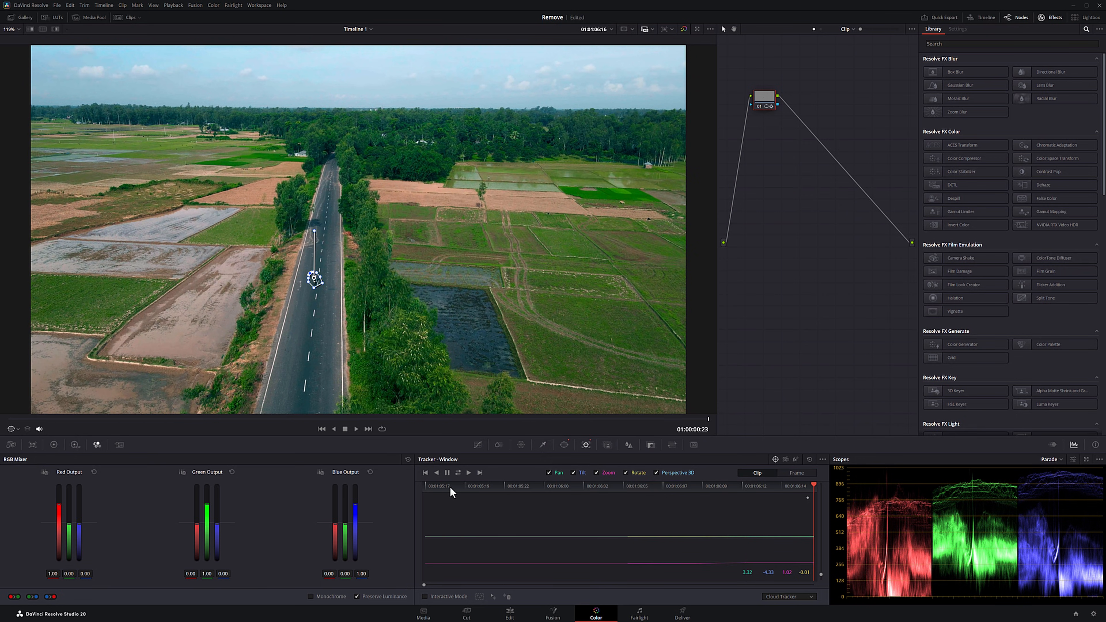
click(425, 473)
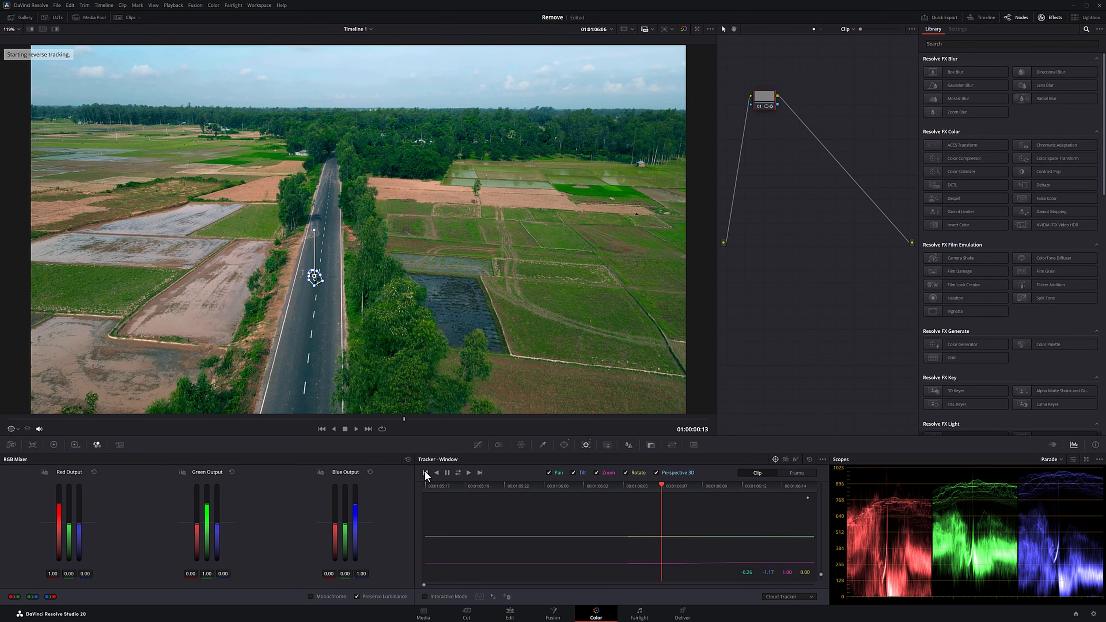
scroll(366, 353, up, 5)
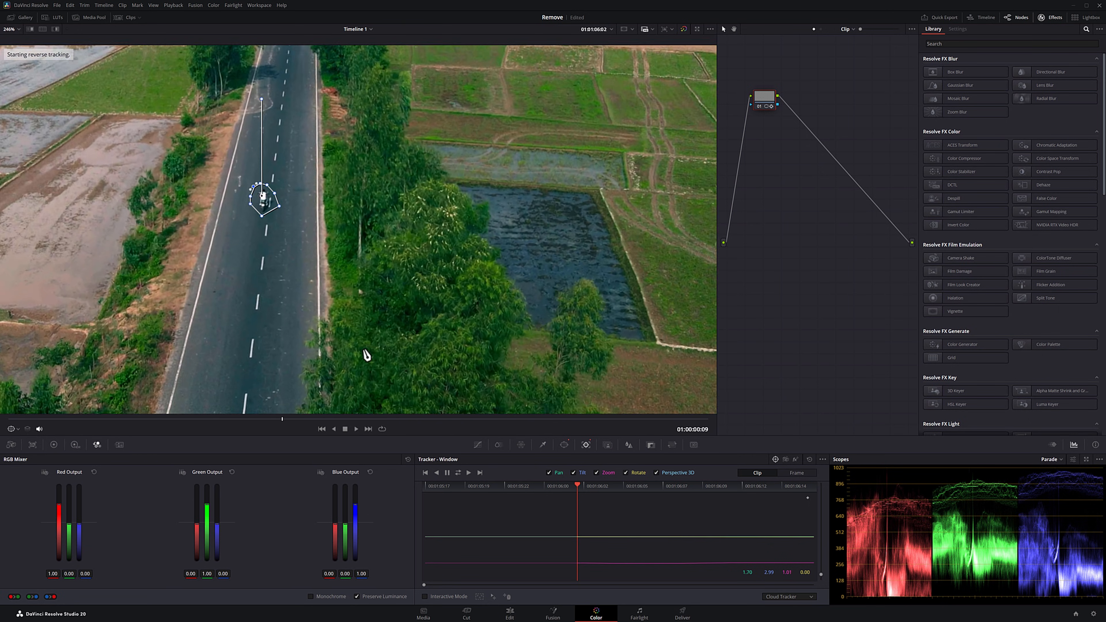
drag(296, 229, 396, 304)
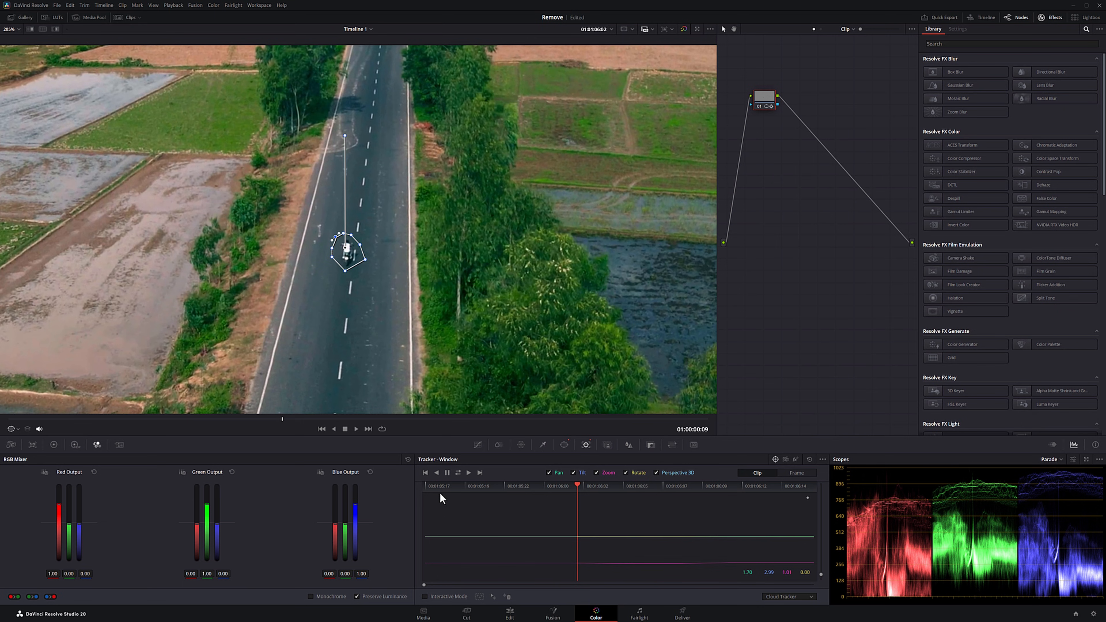
click(426, 475)
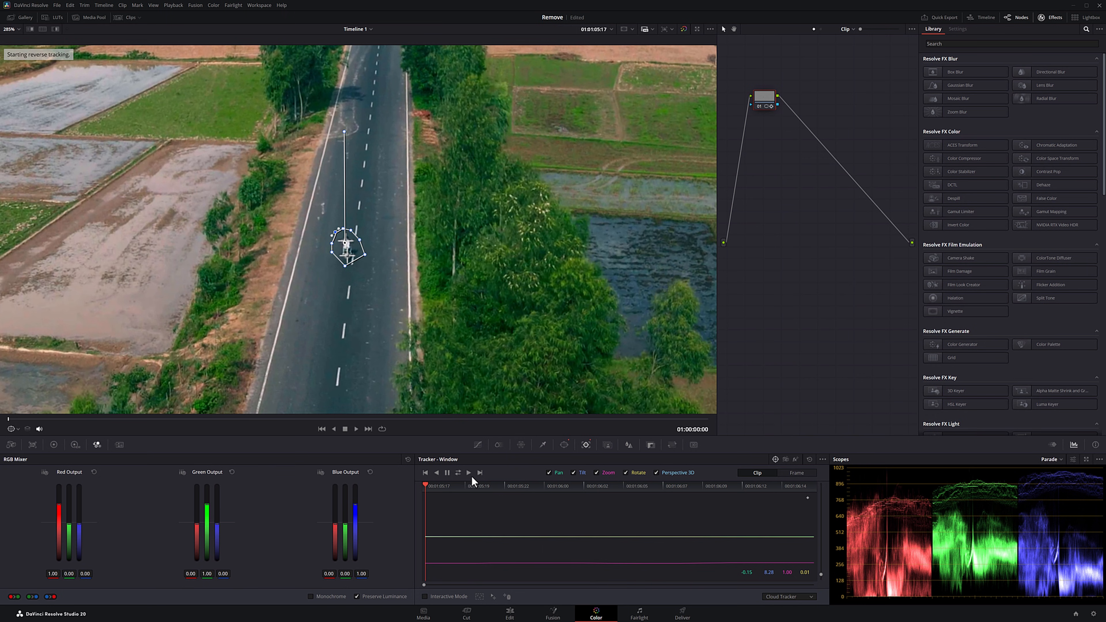
click(458, 472)
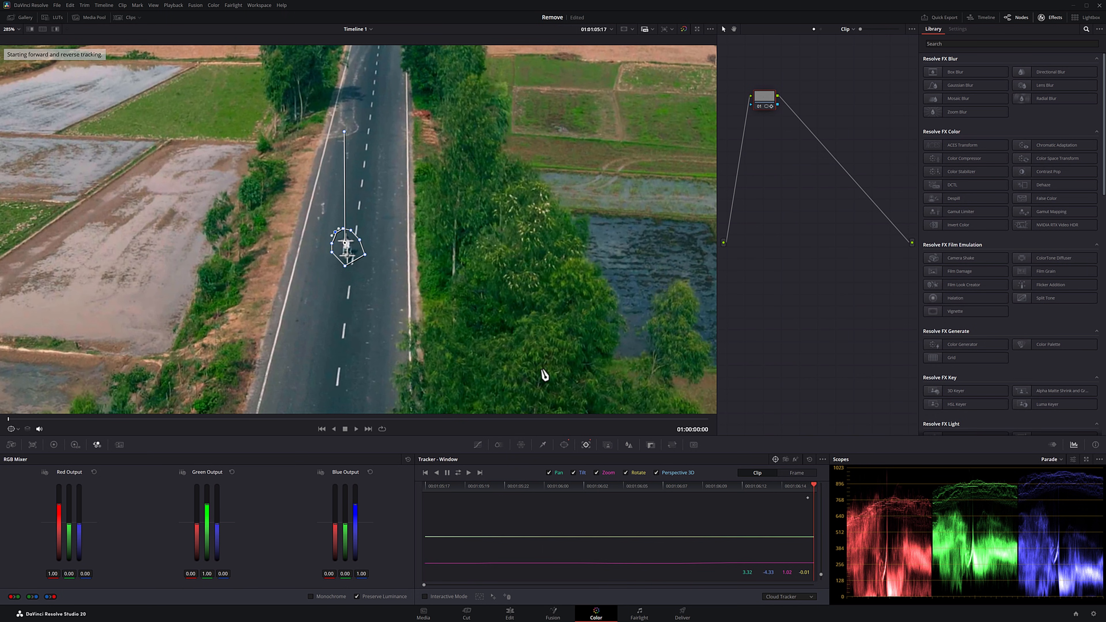
key(shift+z)
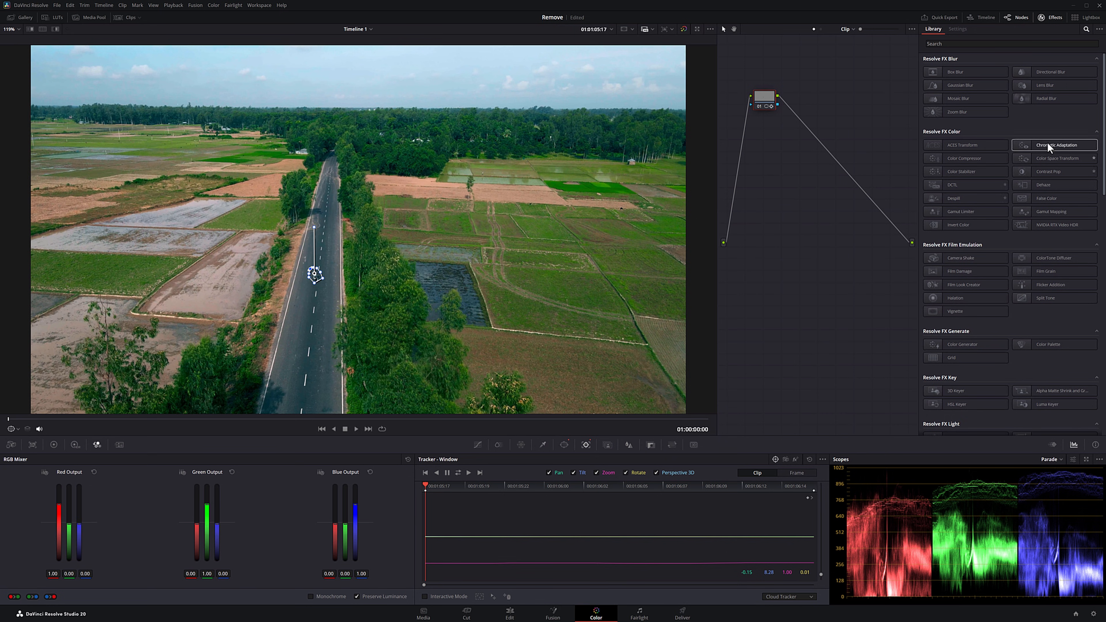
Step: Apply the Object Removal effect to node 01, run Scene Analysis, and review the clip without the window outline
click(1003, 46)
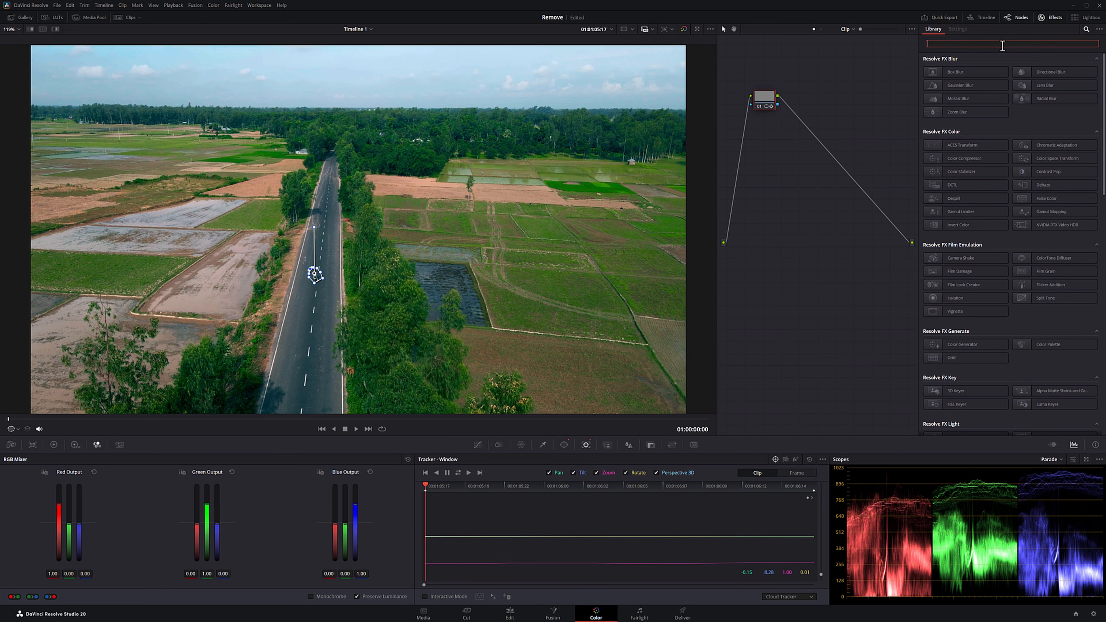
text(ob)
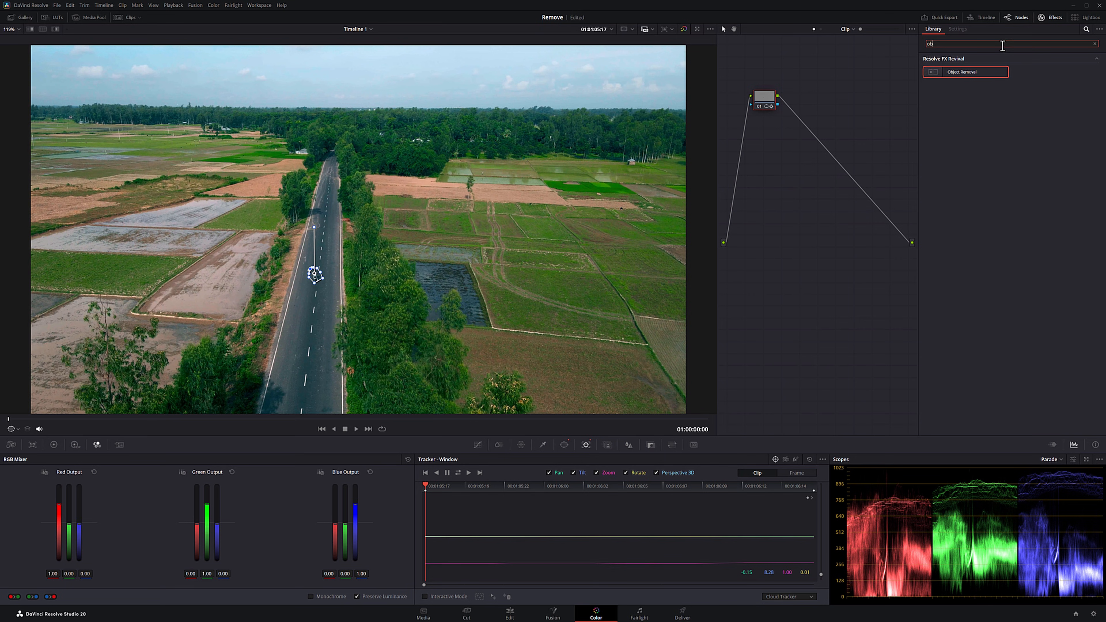
drag(974, 70, 760, 98)
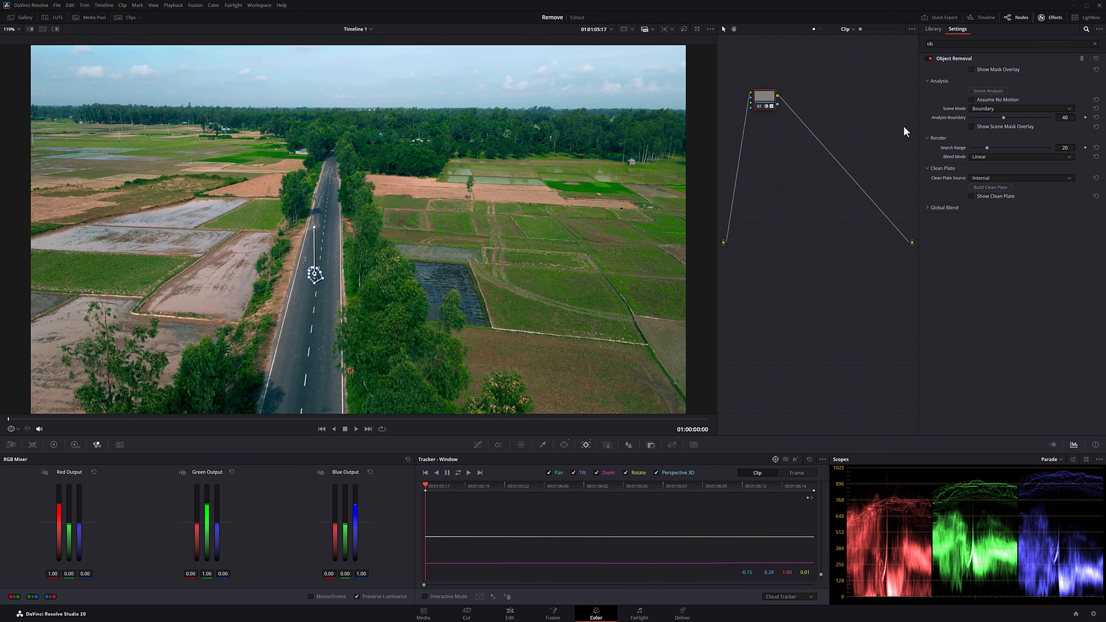
click(988, 91)
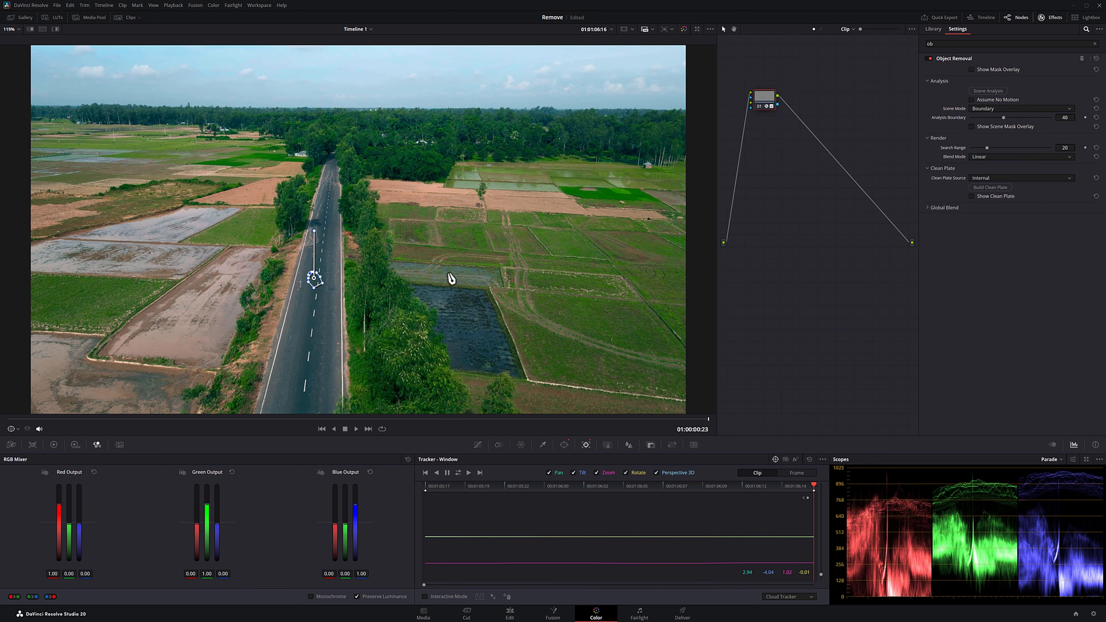
click(478, 445)
drag(35, 420, 265, 419)
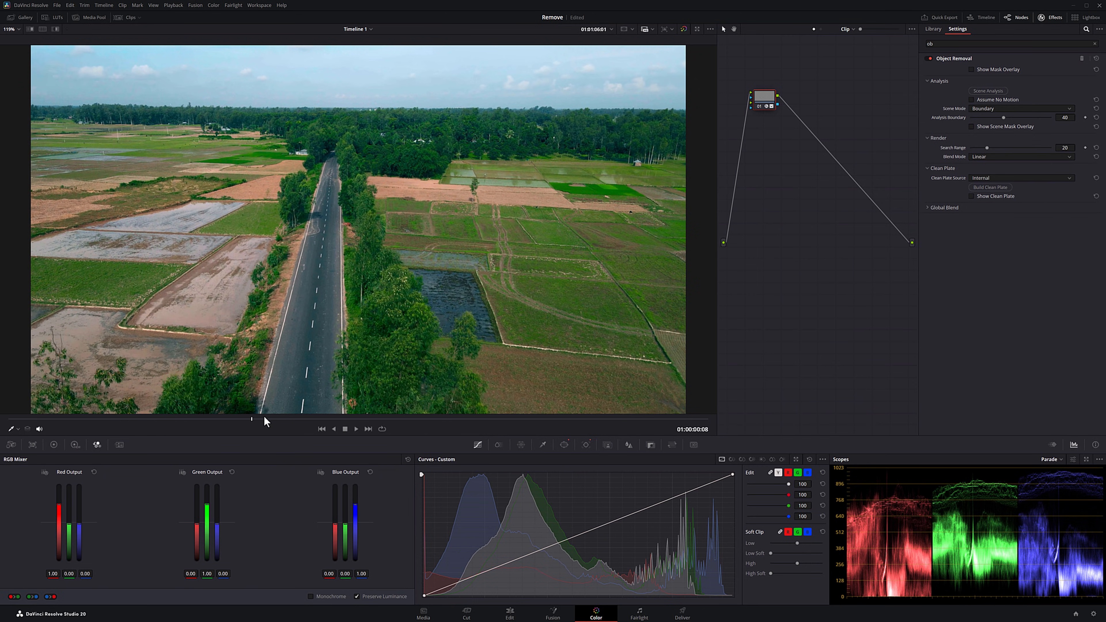
Step: Show the clip thumbnails and select clip 02 with the green rice field
click(125, 17)
click(74, 407)
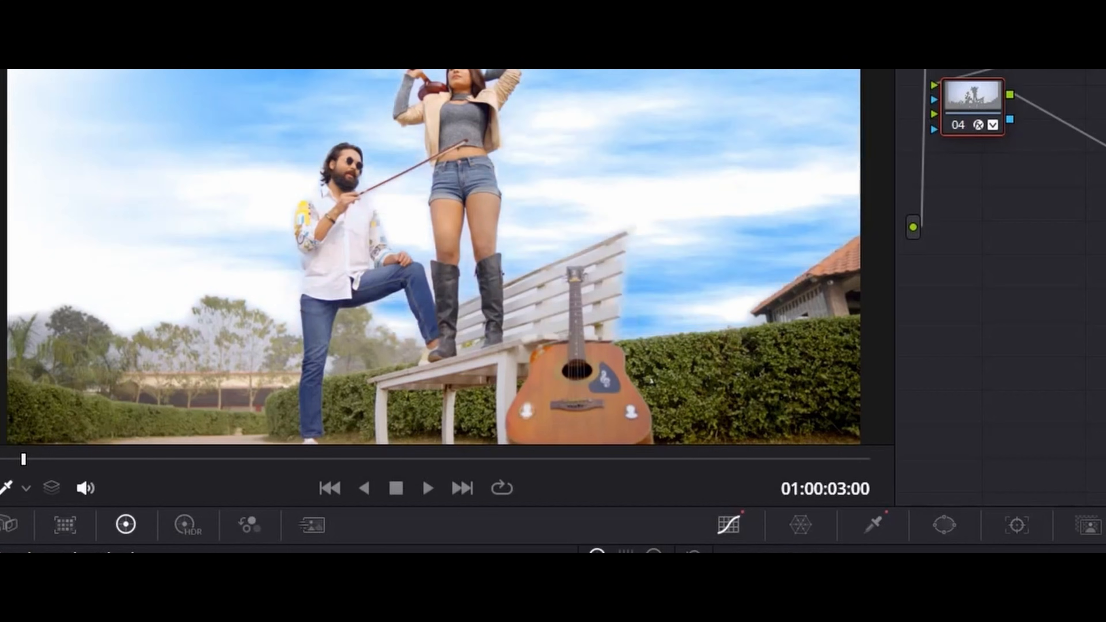
key(ctrl+t)
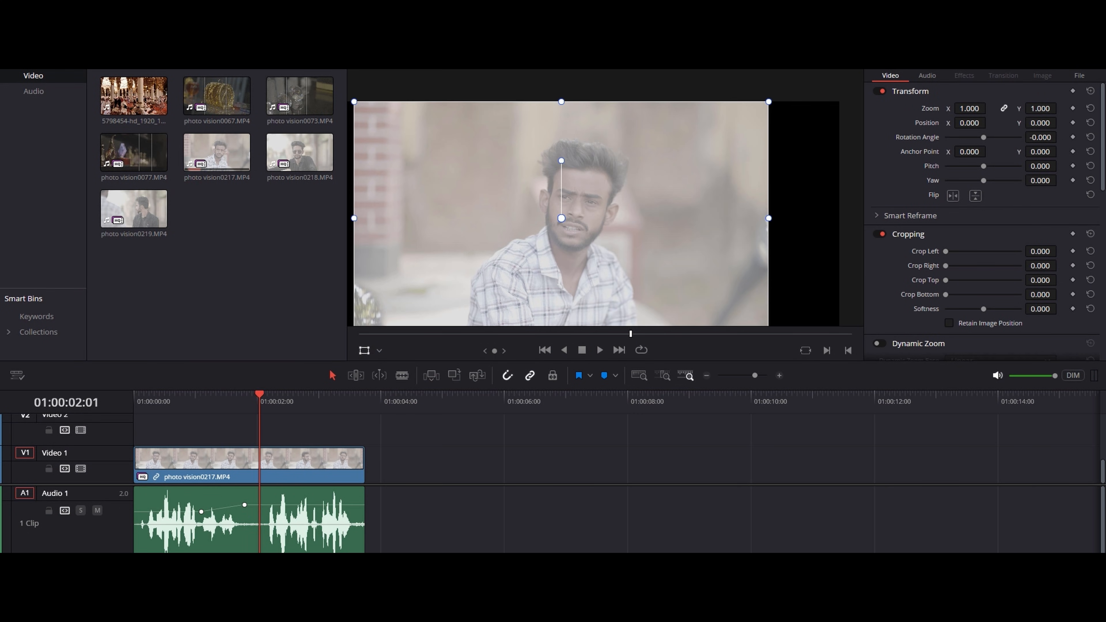
drag(340, 402, 227, 407)
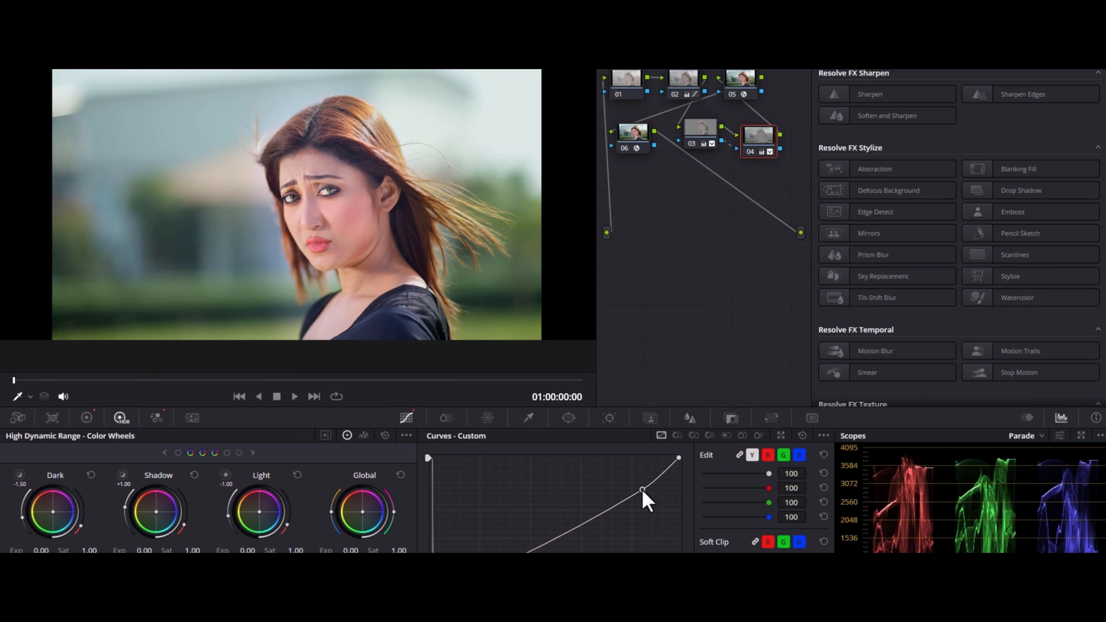
scroll(953, 247, down, 3)
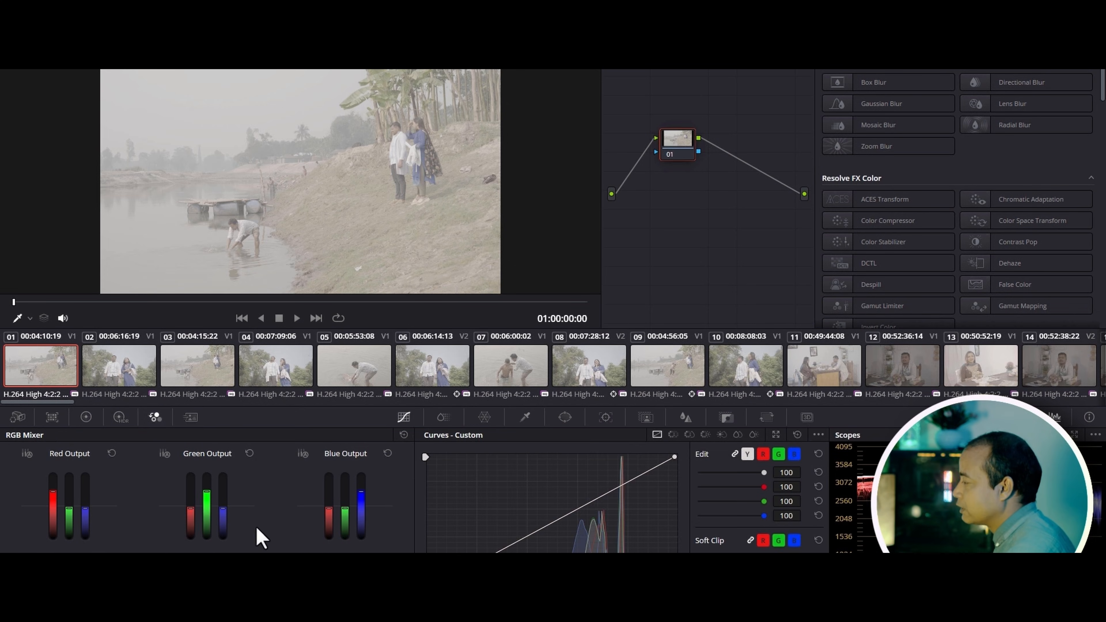
click(483, 417)
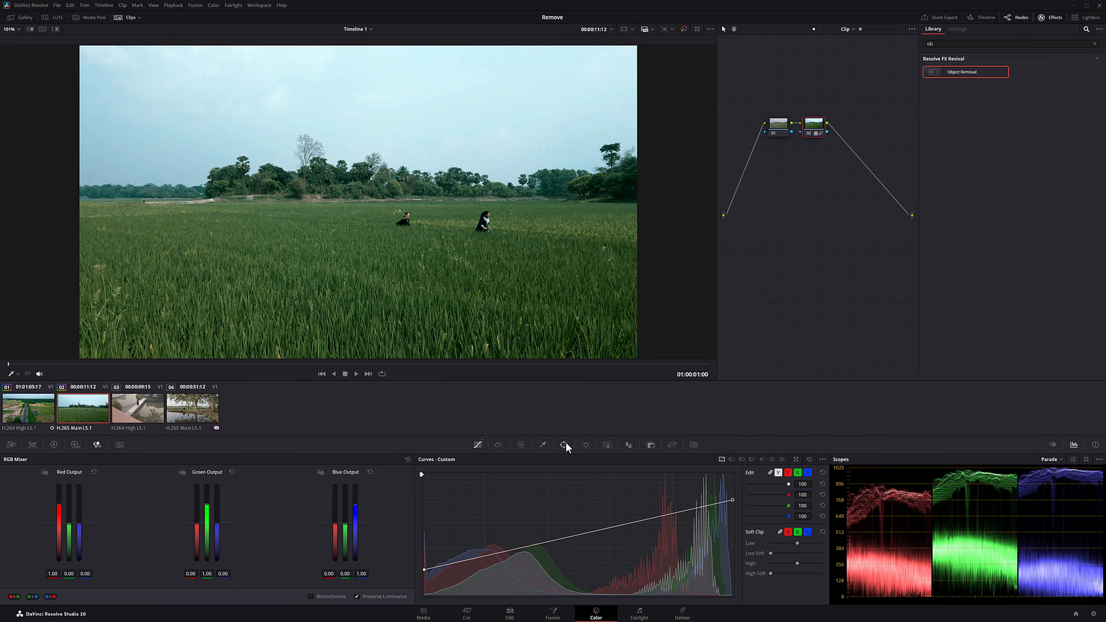
Step: Add a serial node after node 02 and draw a closed curve window around the left person in the field
click(564, 445)
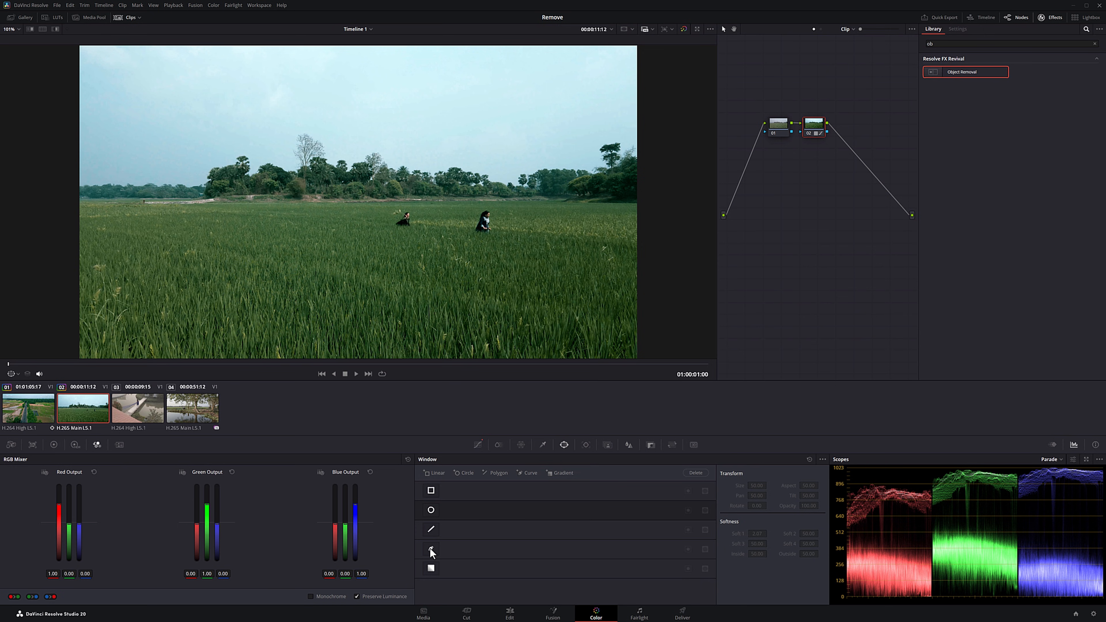
key(alt+s)
click(431, 549)
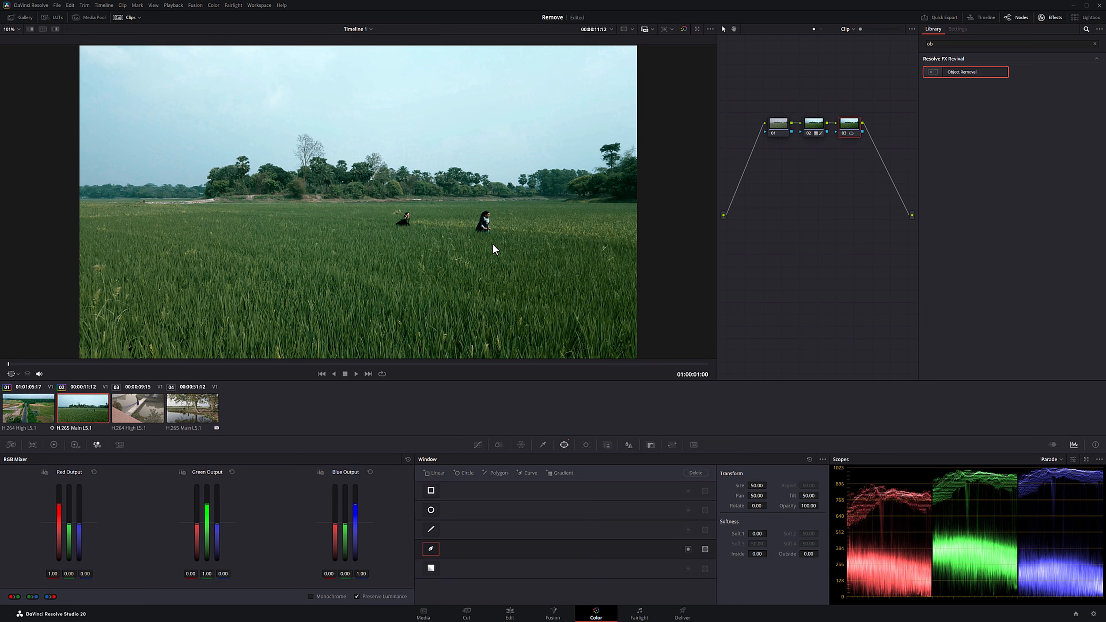
click(391, 217)
click(390, 211)
click(402, 207)
click(412, 214)
click(413, 222)
click(407, 229)
click(390, 217)
drag(403, 224, 407, 225)
Step: Track the window on the left person both forward and in reverse through the clip
click(586, 445)
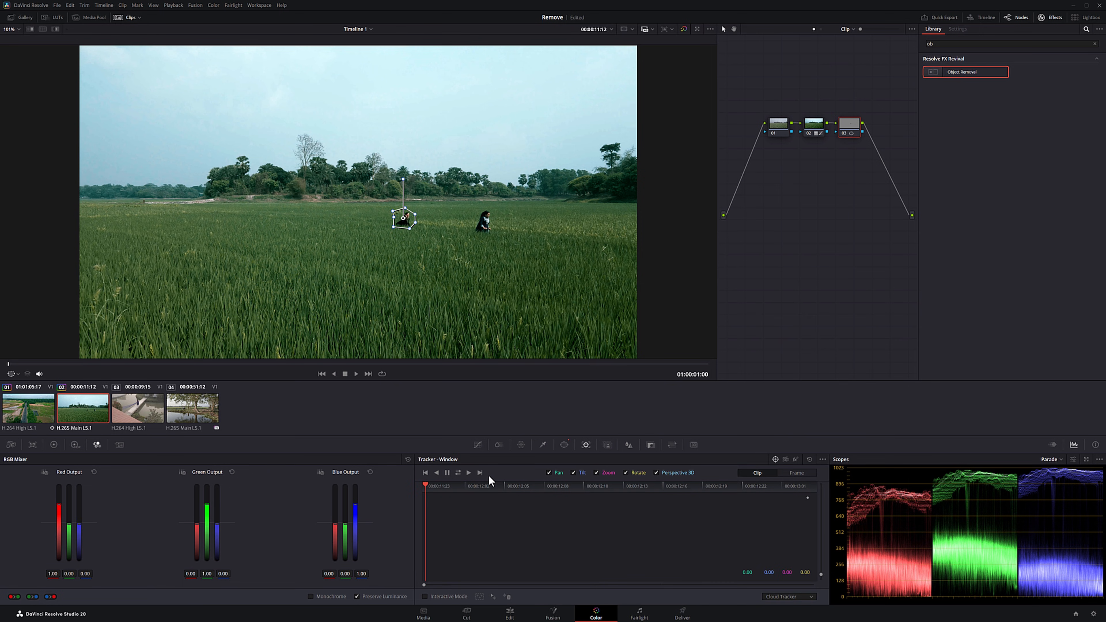
click(458, 473)
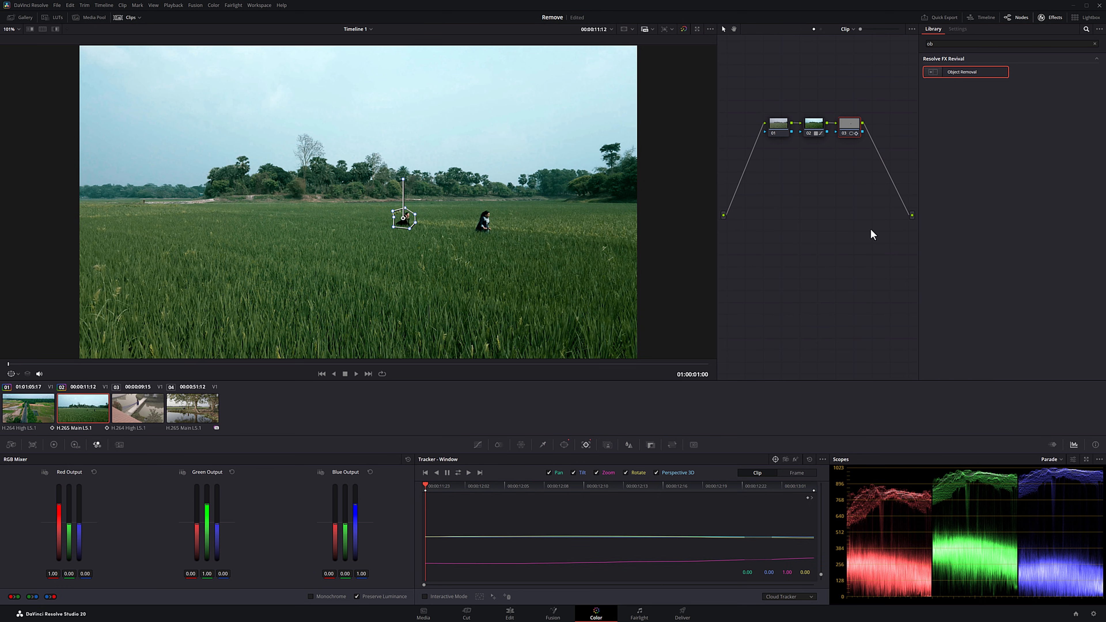
Step: Apply the Object Removal effect to node 03 and run Scene Analysis on it
drag(965, 71, 850, 125)
click(988, 90)
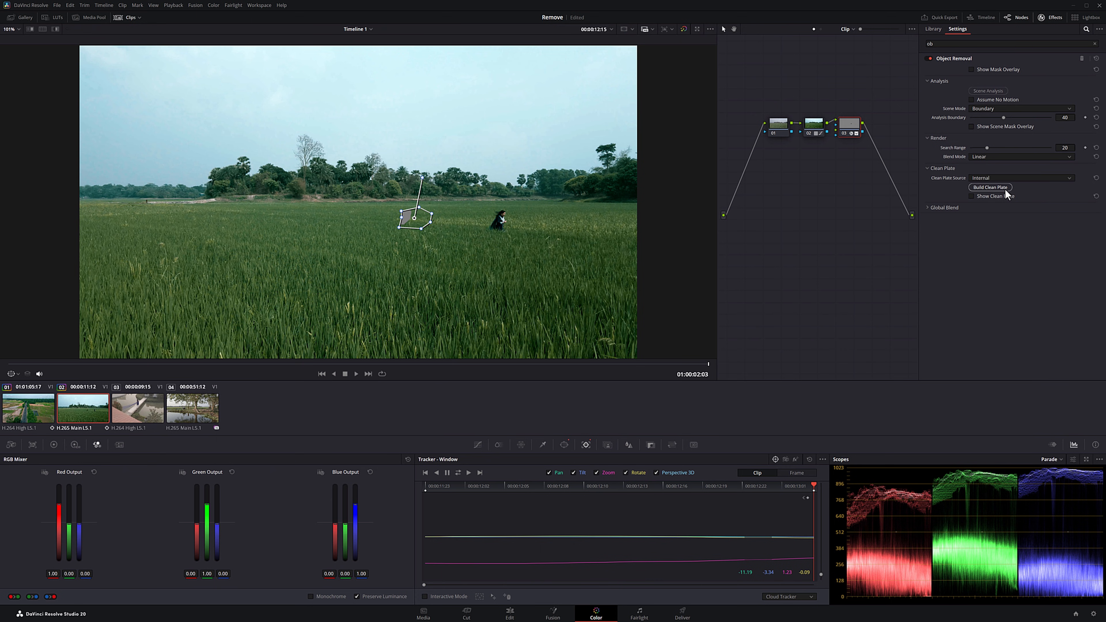
Step: Build the clean plate for the left person in the rice field and scrub the clip to check the removal
scroll(389, 274, up, 3)
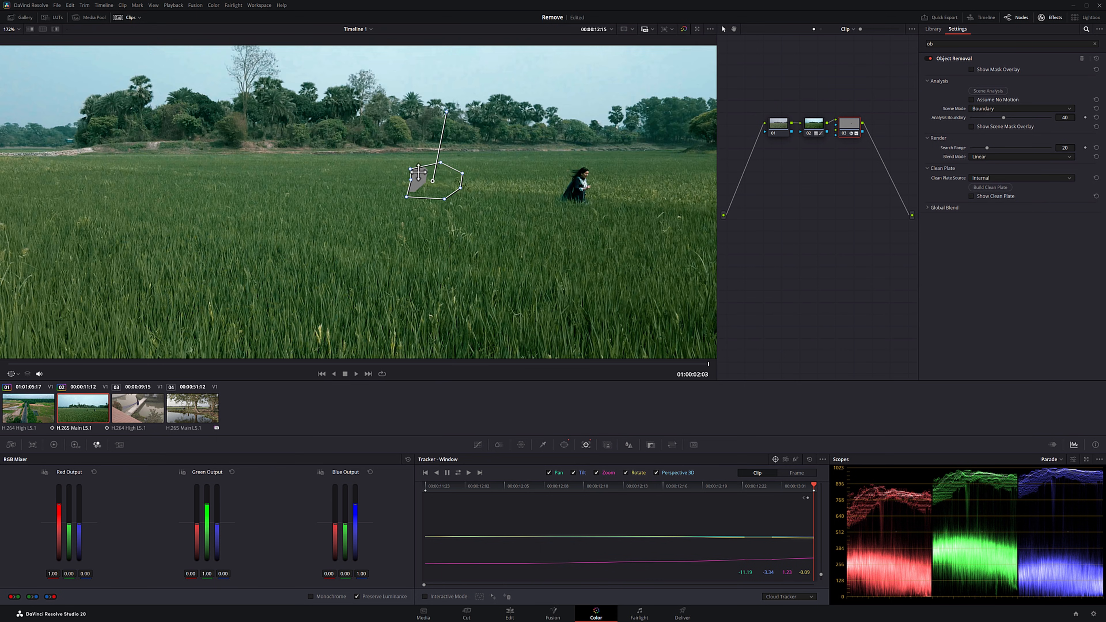
click(989, 188)
drag(47, 360, 446, 375)
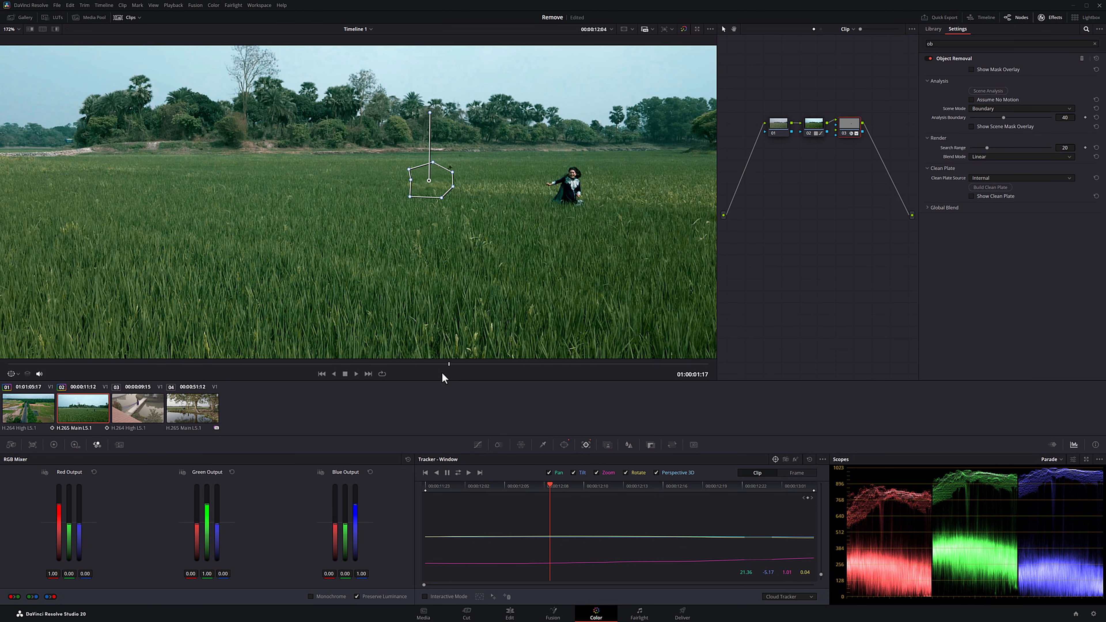
Step: Soften the person's window with Inside 1.64 and Outside 1.84, rebuild the clean plate, and play the clip
click(564, 444)
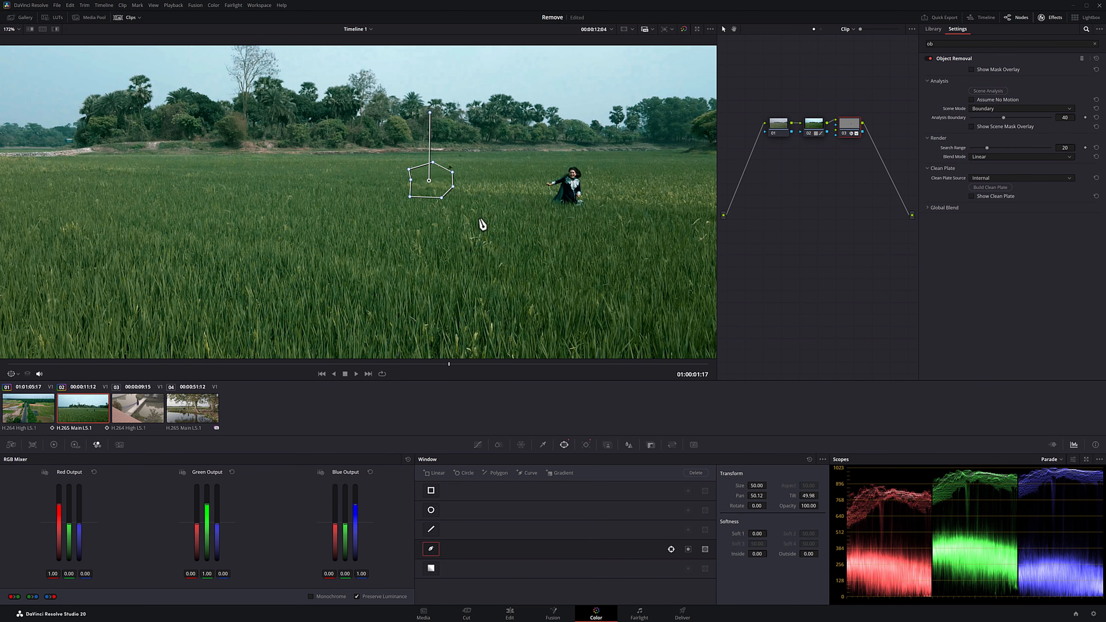
drag(754, 554, 807, 554)
click(979, 191)
click(36, 364)
key(space)
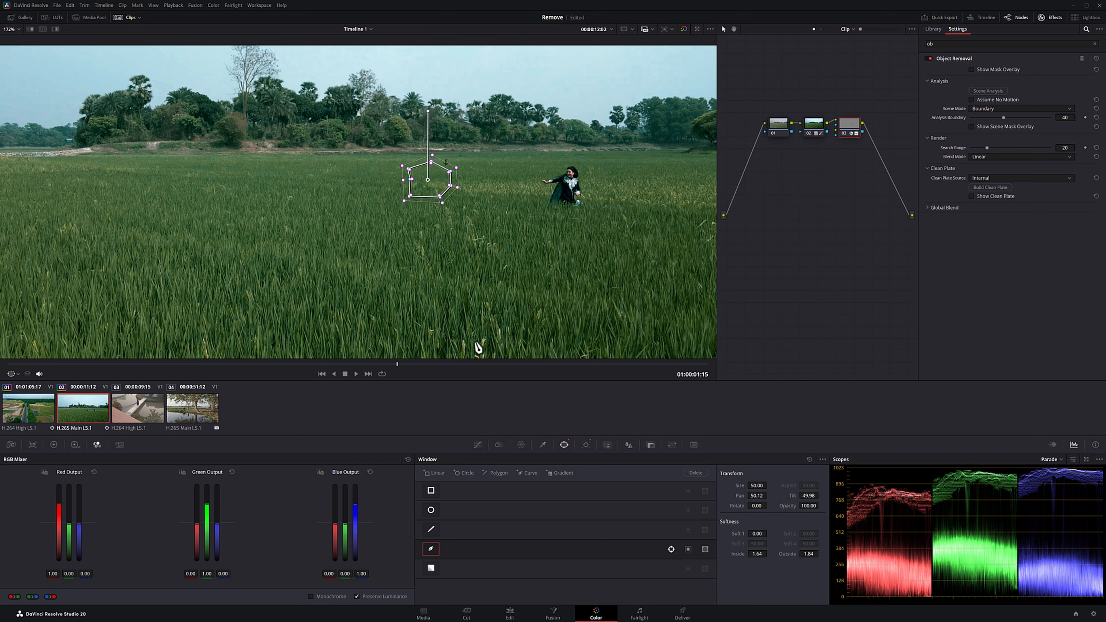
Step: Inspect the frame without the window outline and stretch node 03's window up and right over the leftover dark speck
click(779, 127)
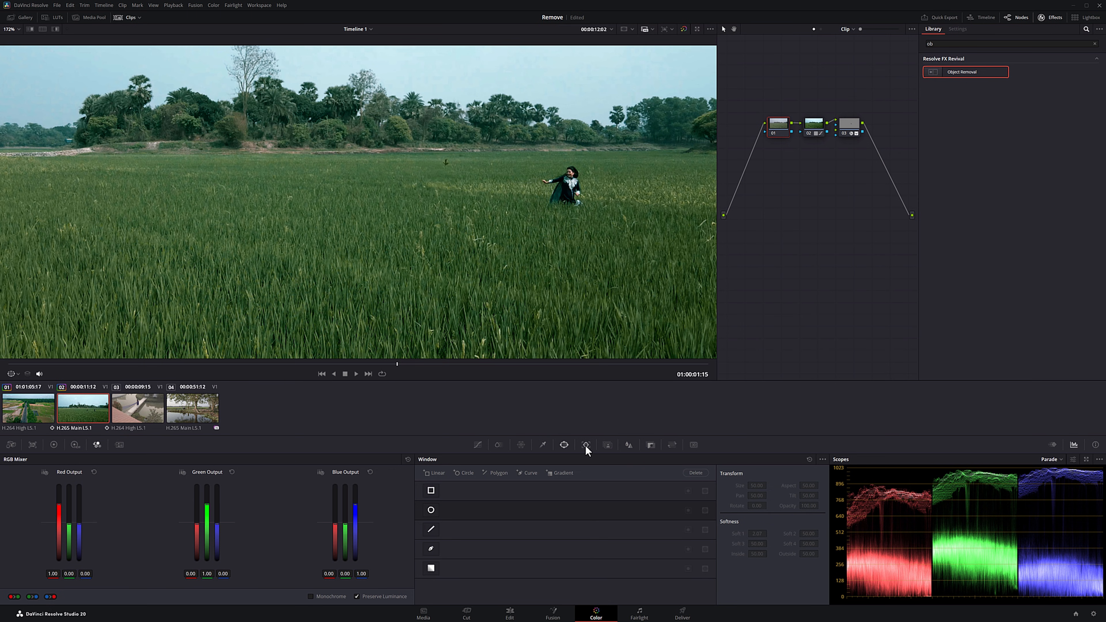
drag(850, 131, 849, 132)
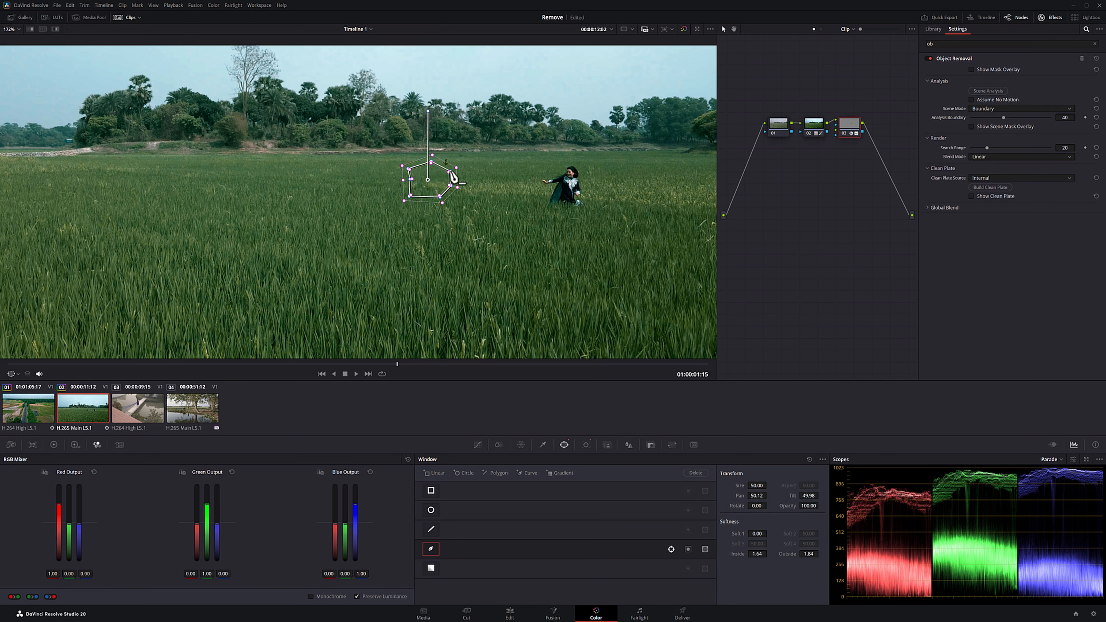
drag(450, 172, 444, 156)
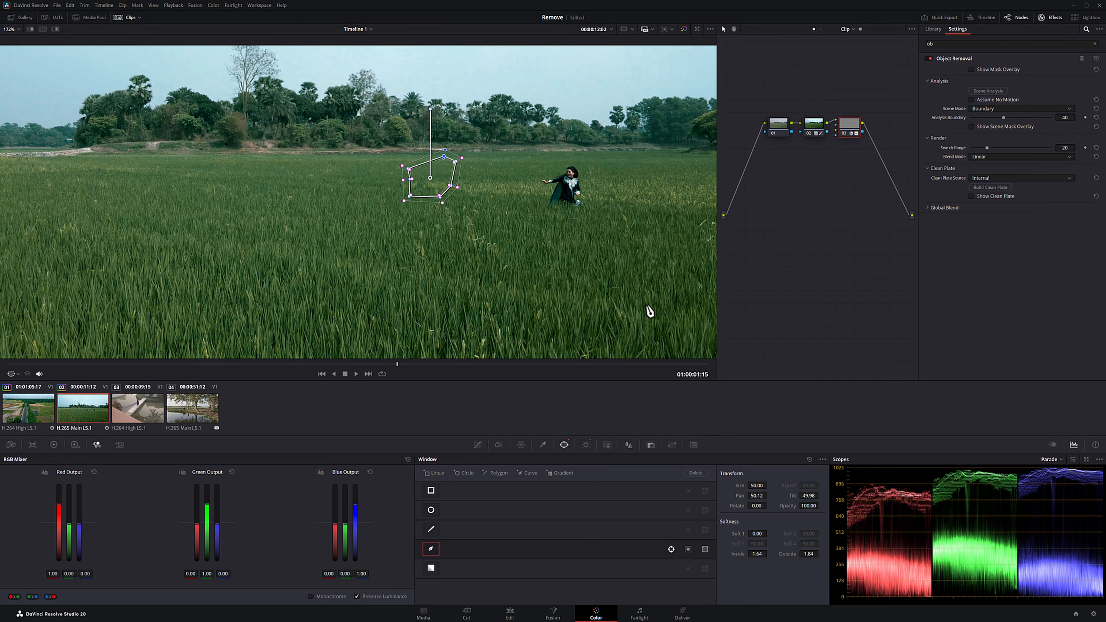
Step: Select clip 03 with the couple on the bridge, fit it in the viewer, and add serial node 02
click(139, 408)
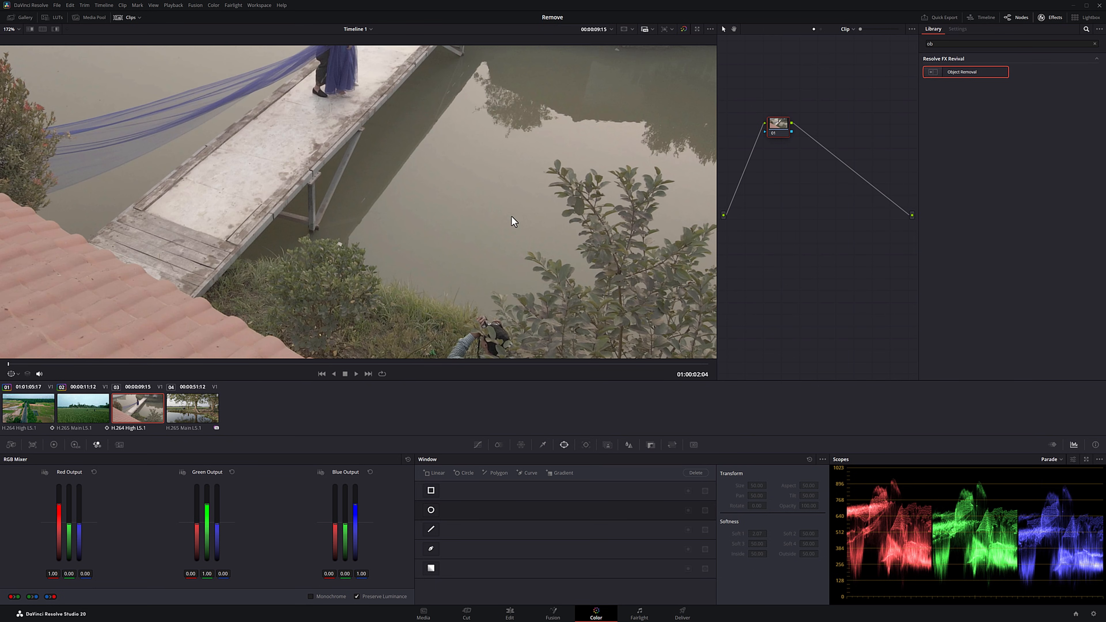
key(shift+z)
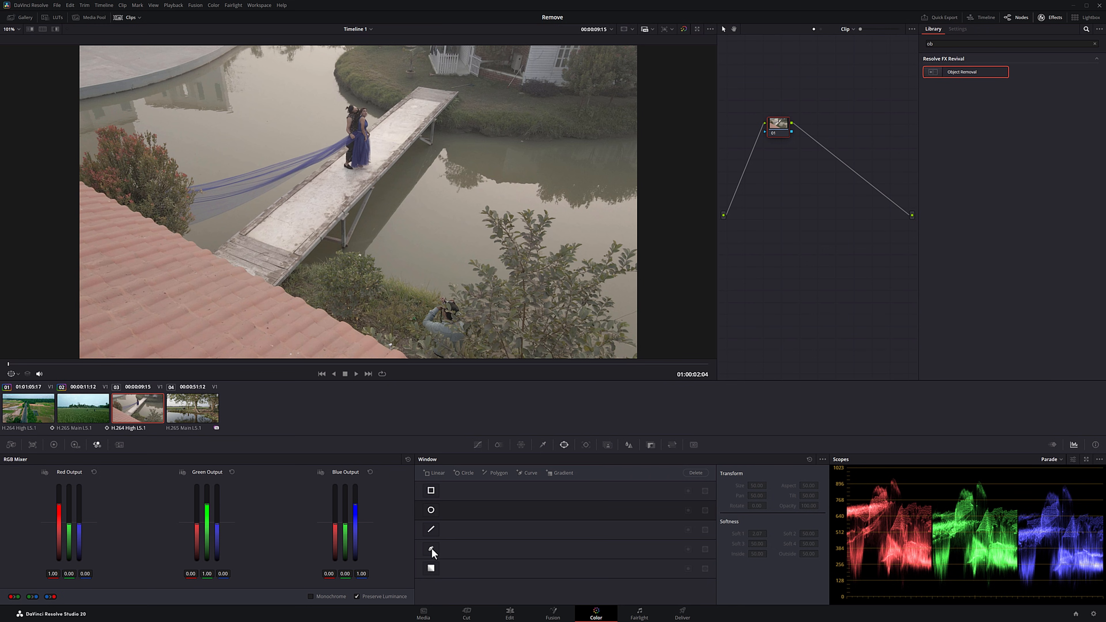
drag(770, 137, 768, 114)
key(alt+s)
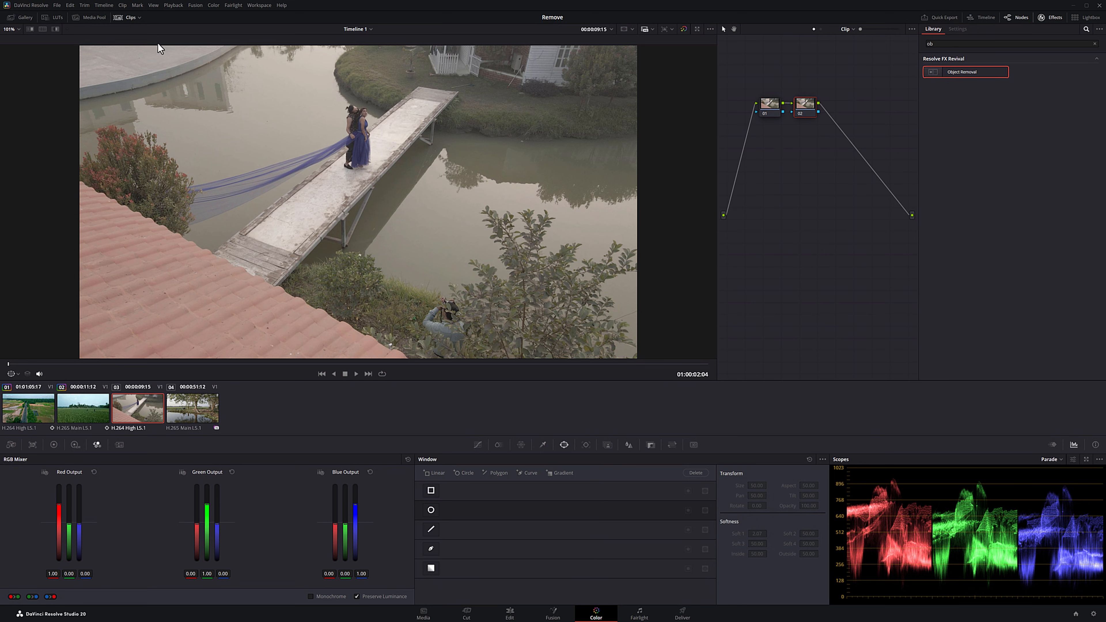
Step: Apply the Photo Vision 06 LUT to node 02 of the bridge clip
click(52, 17)
right_click(122, 313)
click(159, 317)
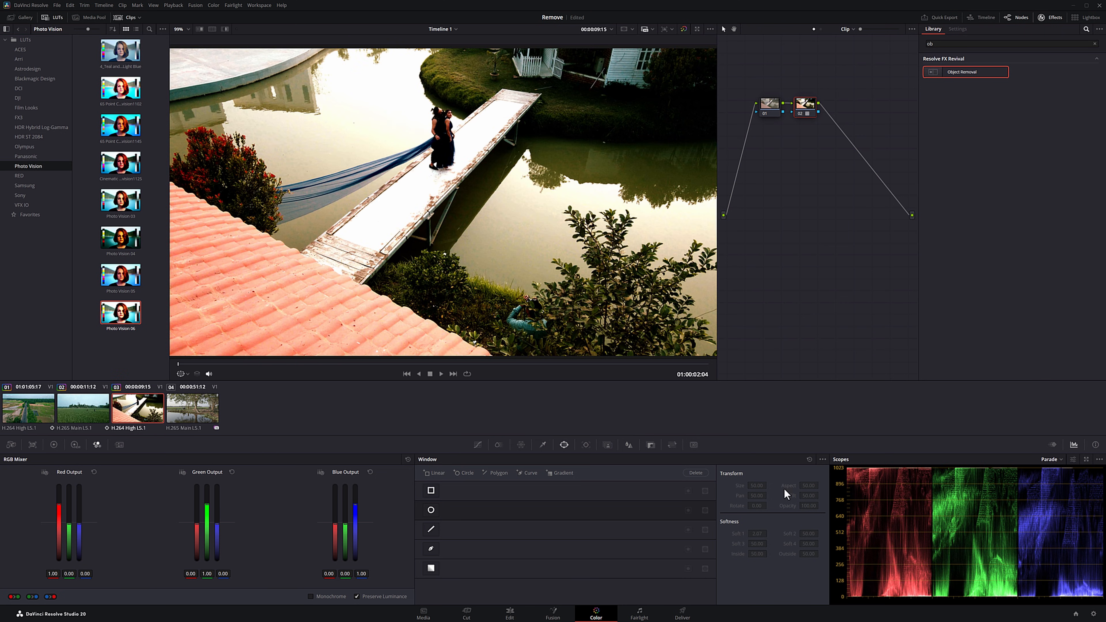
Step: Lower the white point and raise the black point of node 02's custom curve to reduce the contrast
click(478, 445)
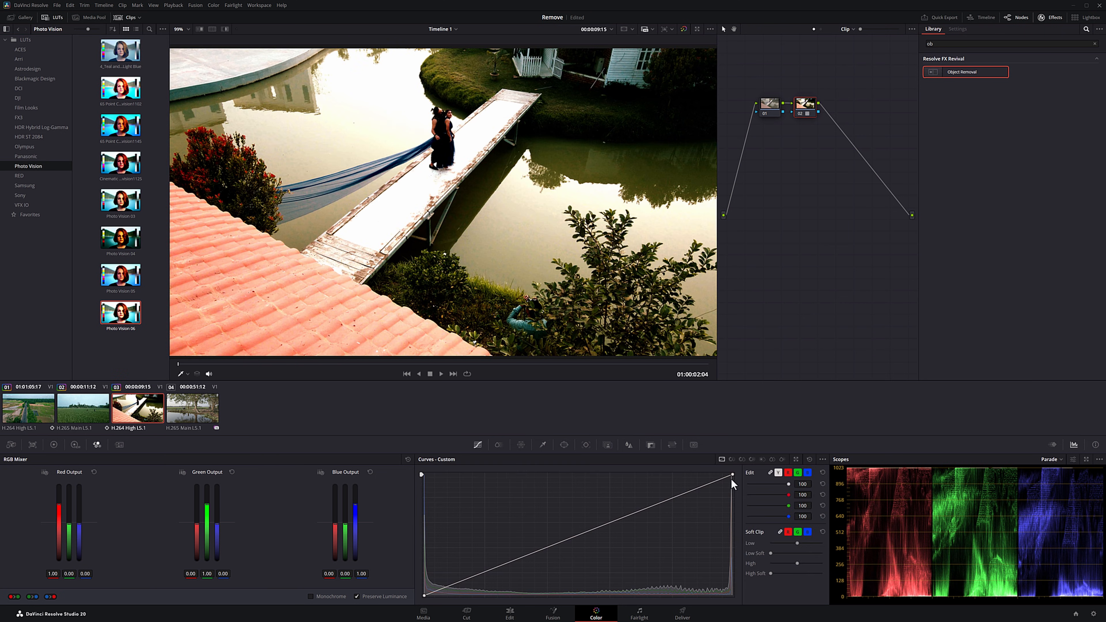
drag(732, 471, 733, 507)
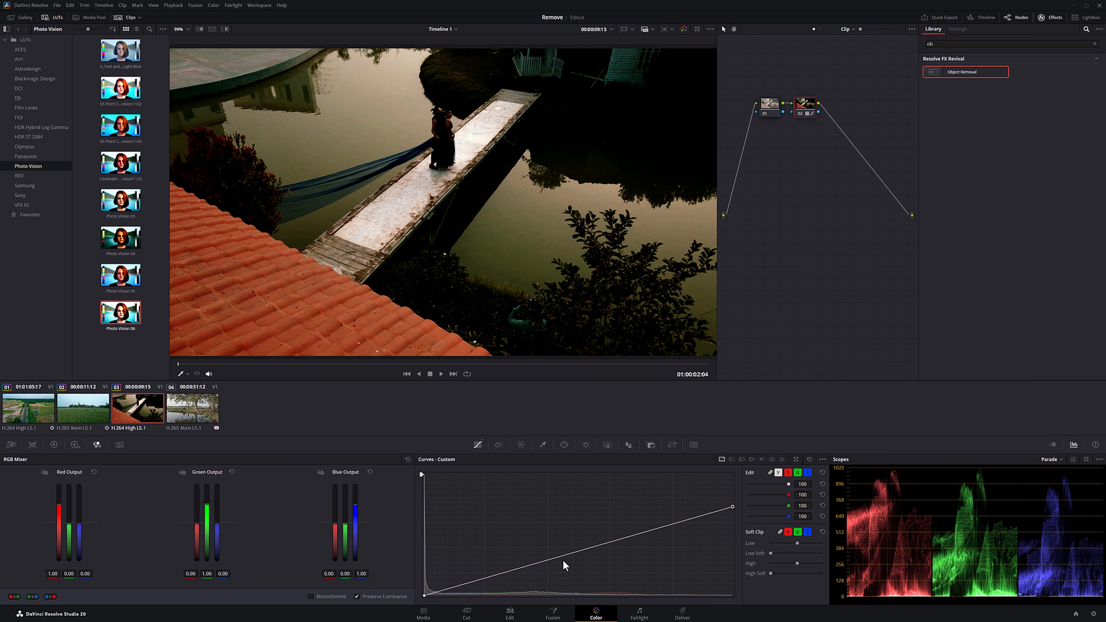
drag(425, 596, 418, 571)
Step: Add serial node 03 and draw a closed curve window around the photographer beside the bush, extending below the frame edge
key(alt+s)
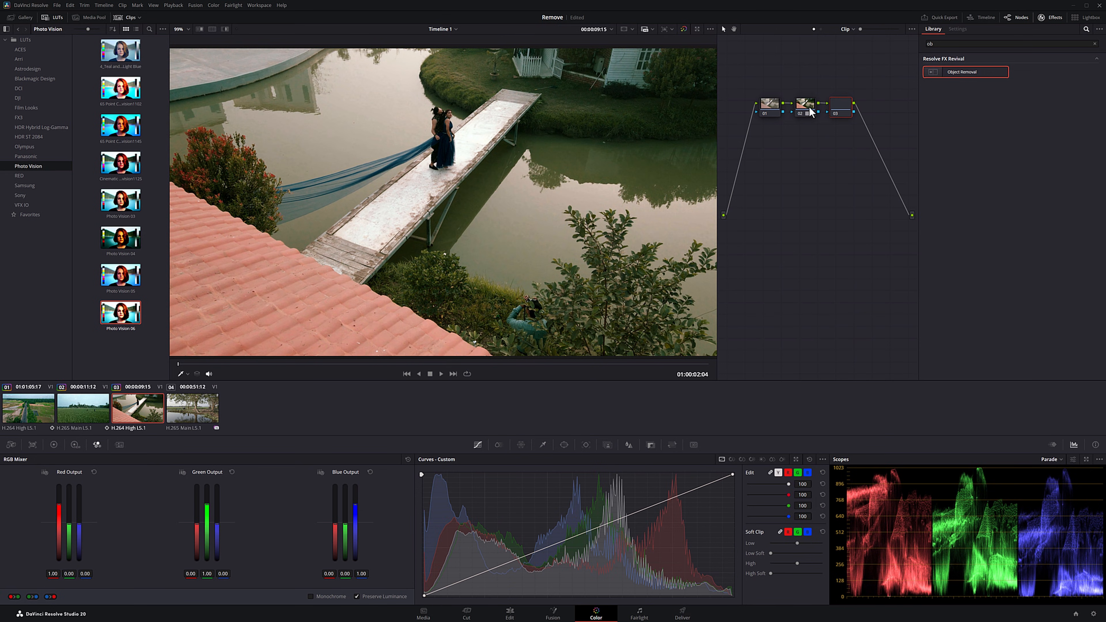
click(564, 444)
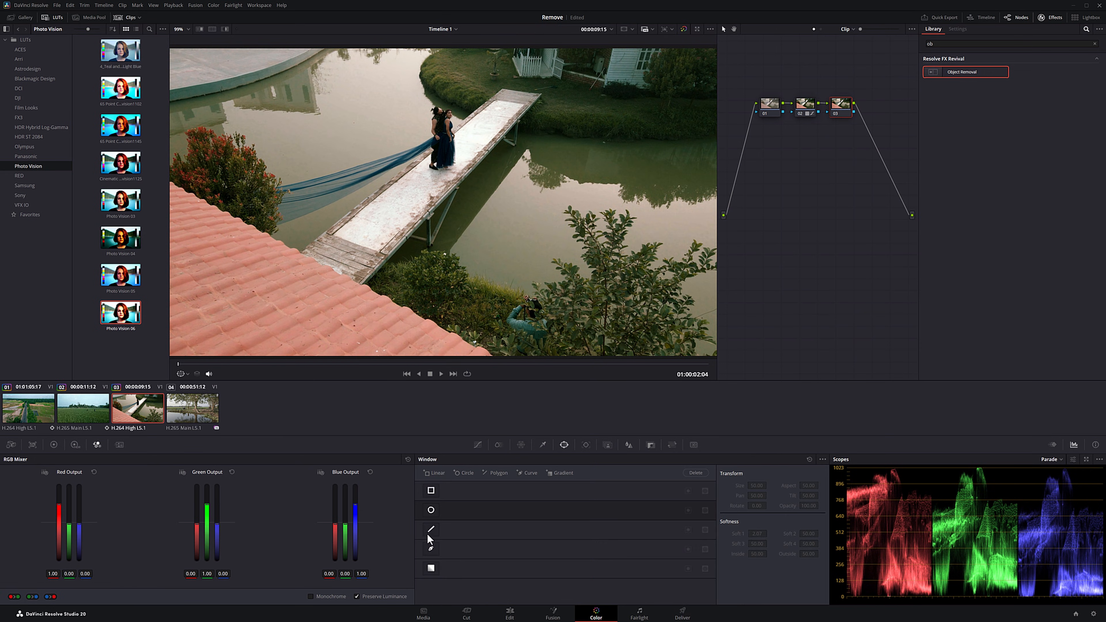
click(431, 550)
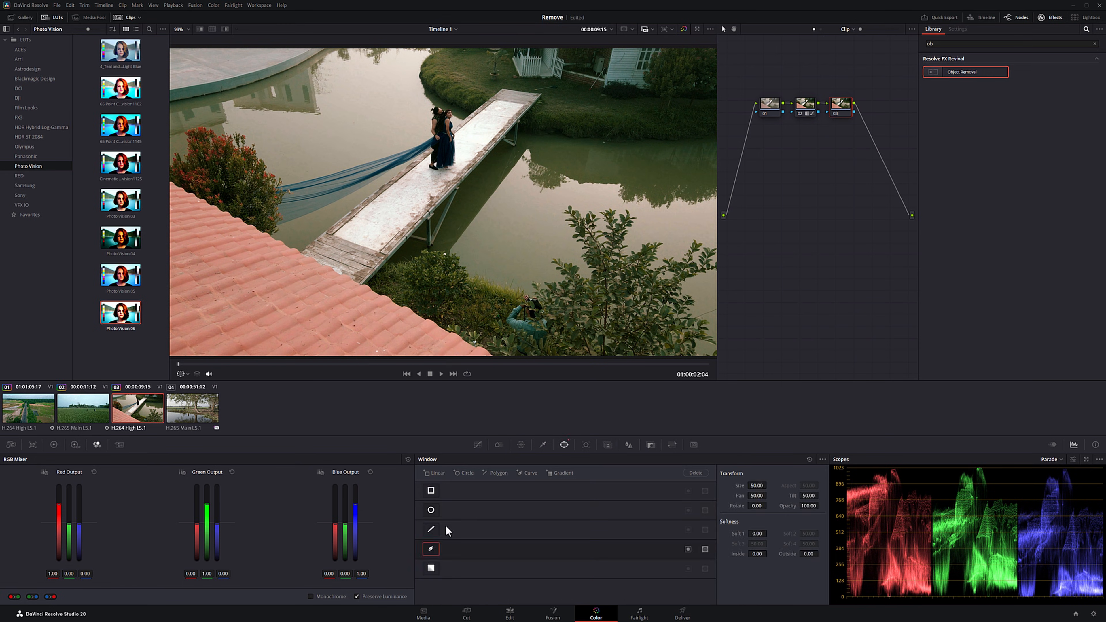
click(507, 313)
click(516, 297)
click(538, 289)
click(557, 302)
click(563, 328)
click(566, 356)
scroll(569, 356, down, 2)
drag(547, 343, 549, 297)
click(565, 320)
click(525, 317)
click(513, 305)
click(514, 290)
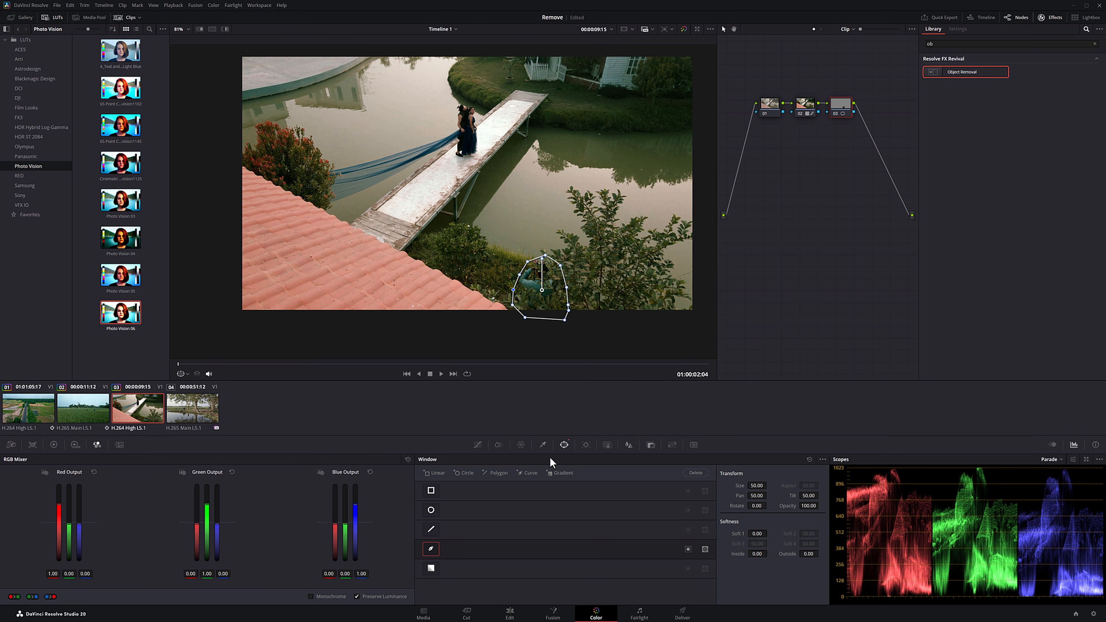
Step: Track the photographer's window forward and in reverse, and apply the Object Removal effect to node 03
click(586, 444)
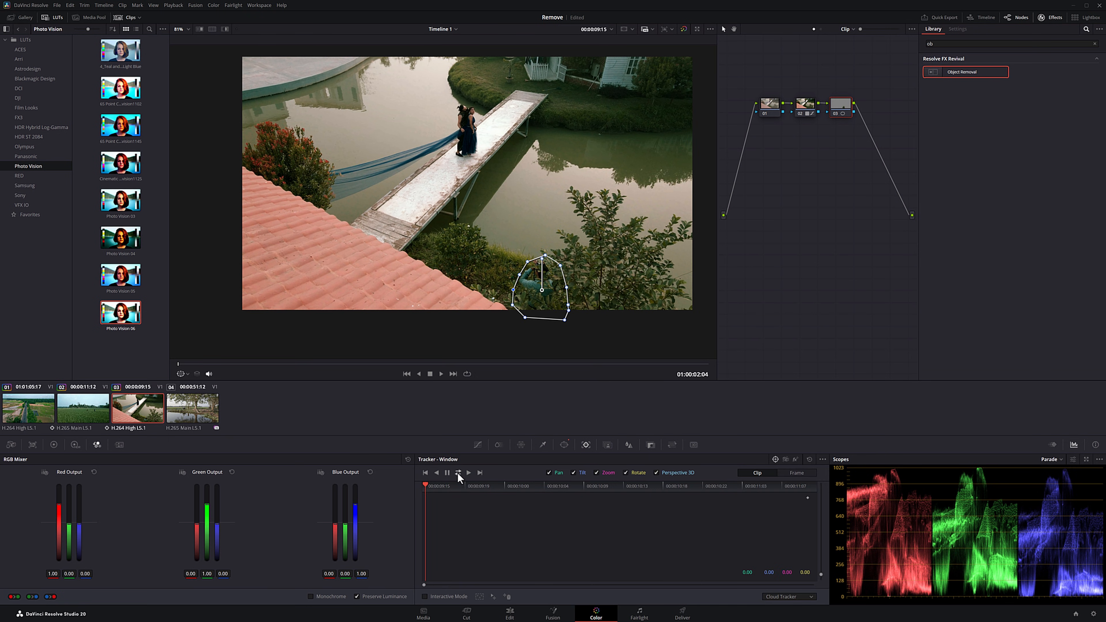
click(458, 473)
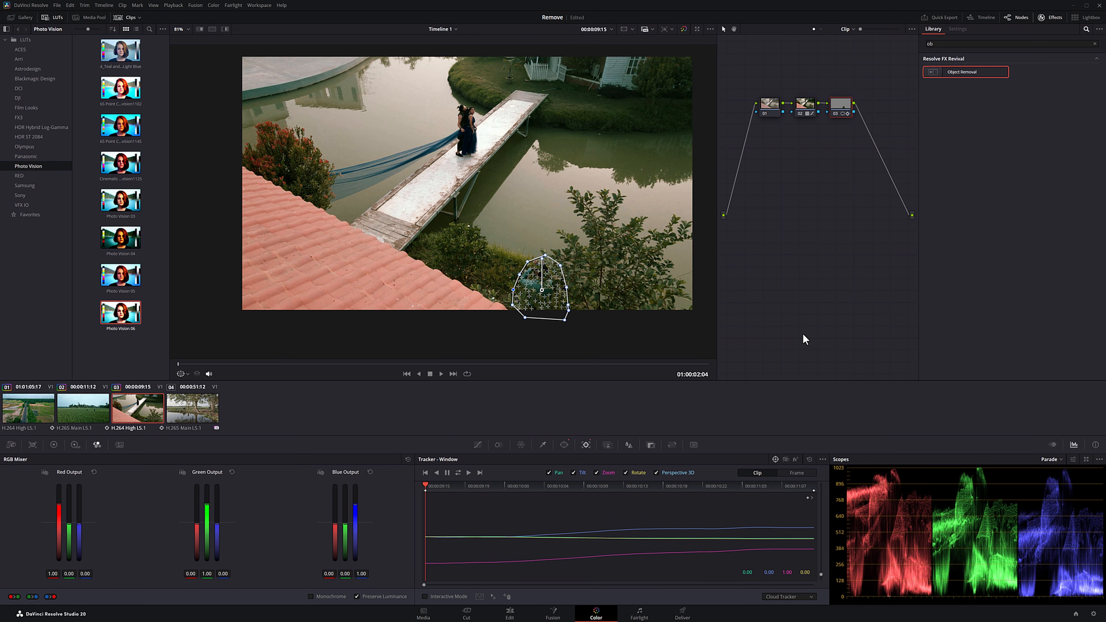
drag(977, 71, 841, 107)
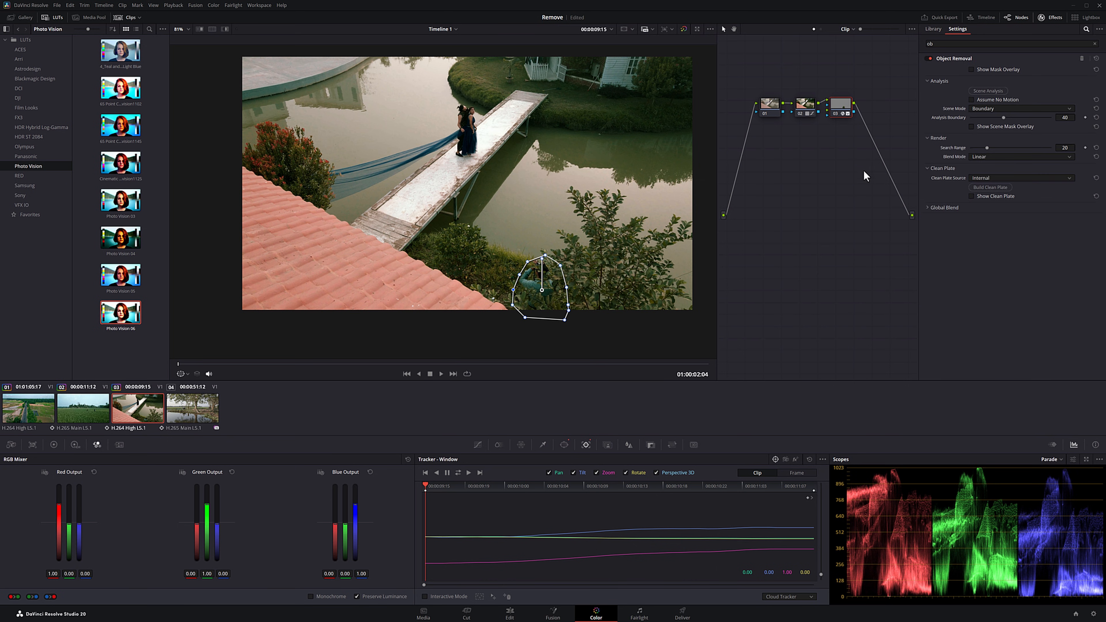
Step: Run Scene Analysis for the photographer's removal and build its clean plate from the first frame of the clip
click(989, 91)
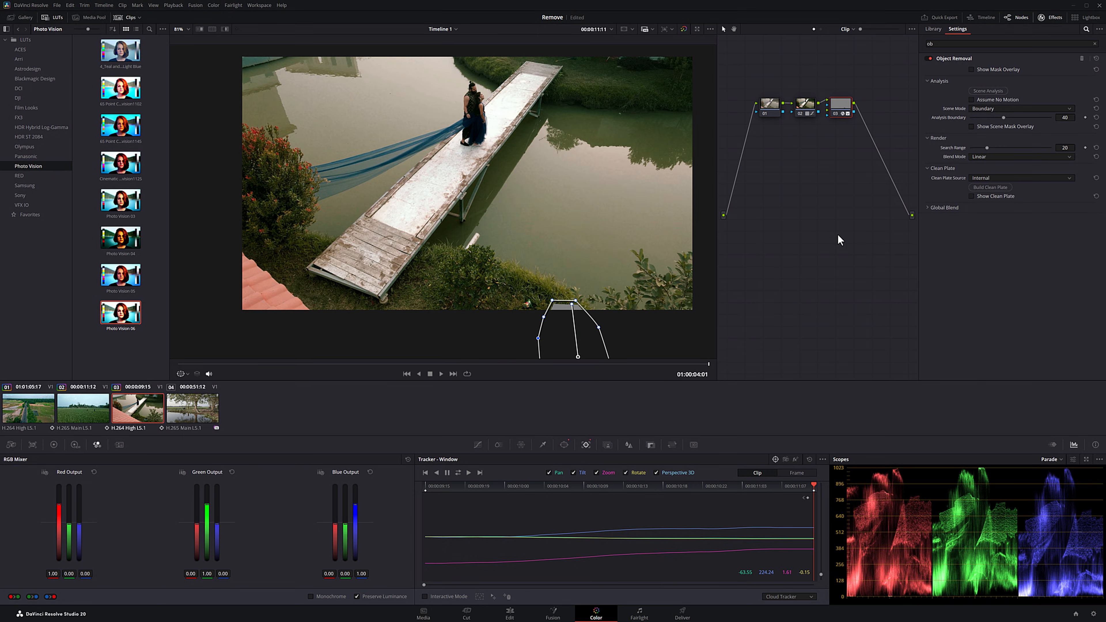
key(Up)
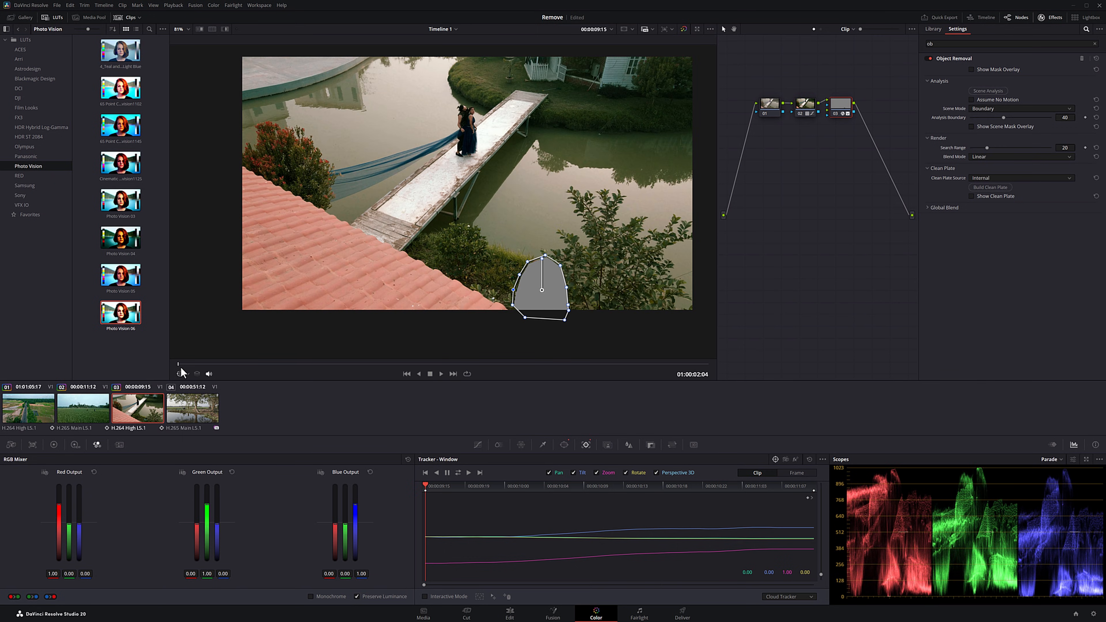
click(998, 188)
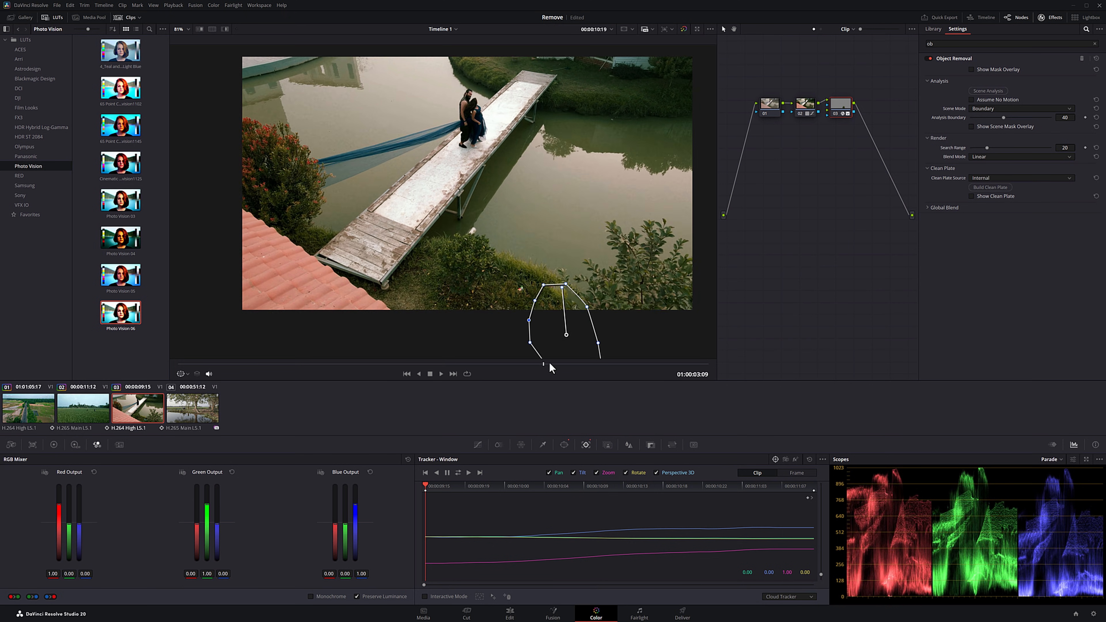
Step: Select clip 04 with the tree by the pond and grade it on node 02 with lowered whites and raised blacks
click(192, 410)
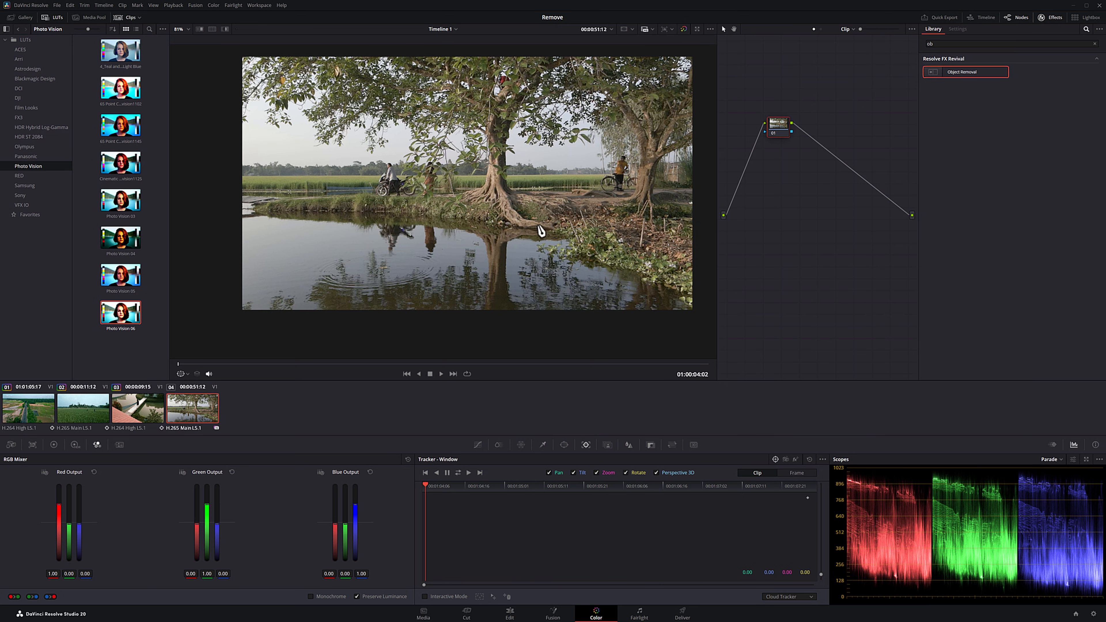
key(shift+z)
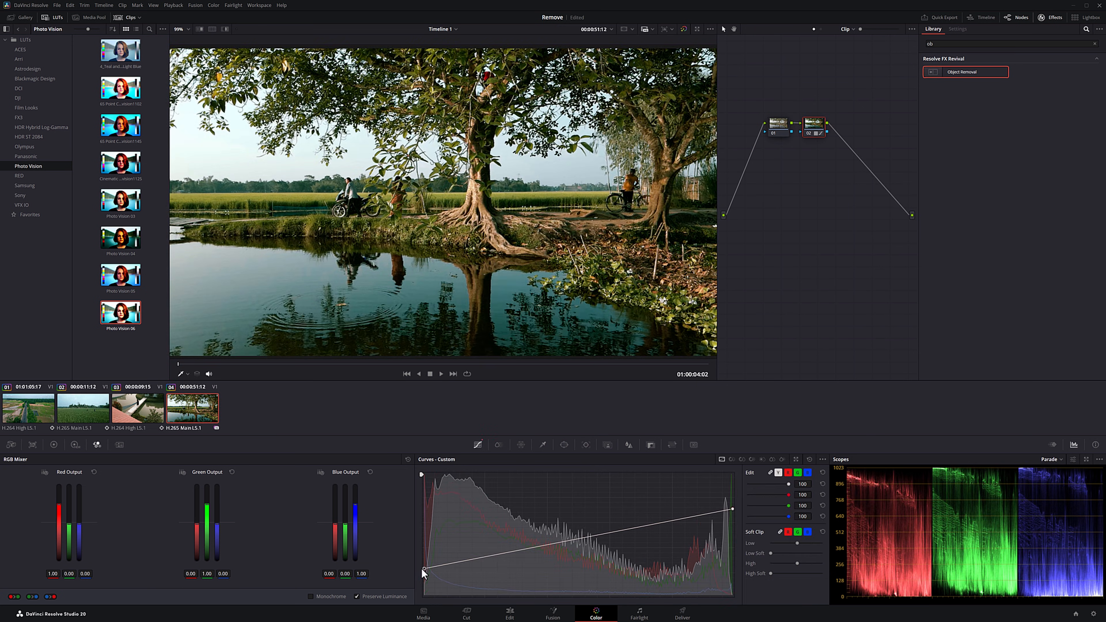
drag(424, 564, 424, 567)
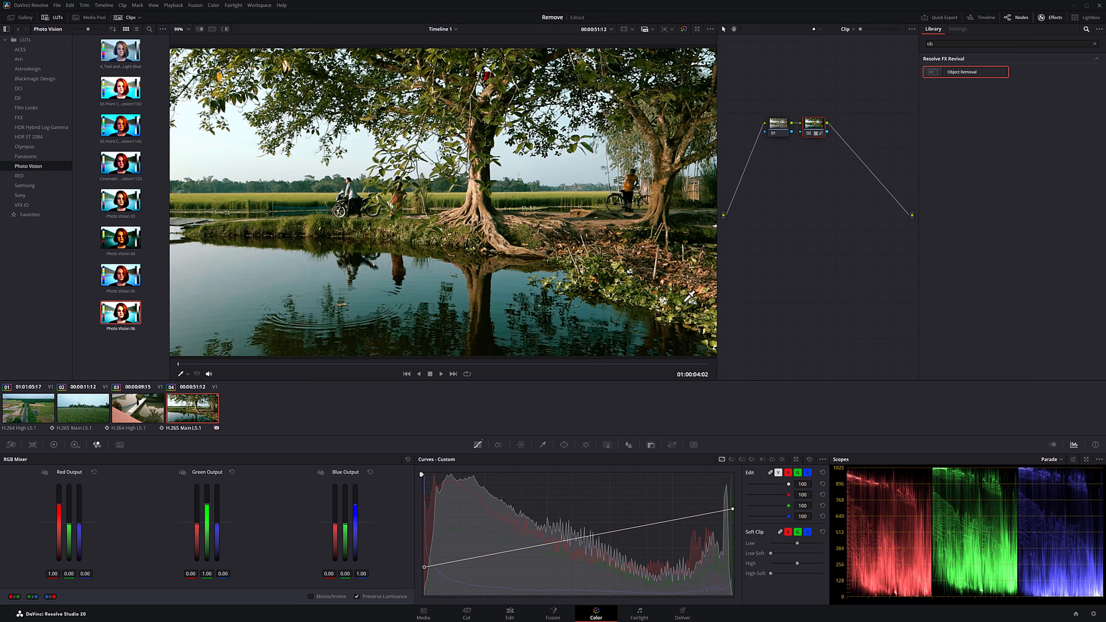
Step: Add serial node 03 and draw a closed curve window around the red object high in the tree
key(alt+s)
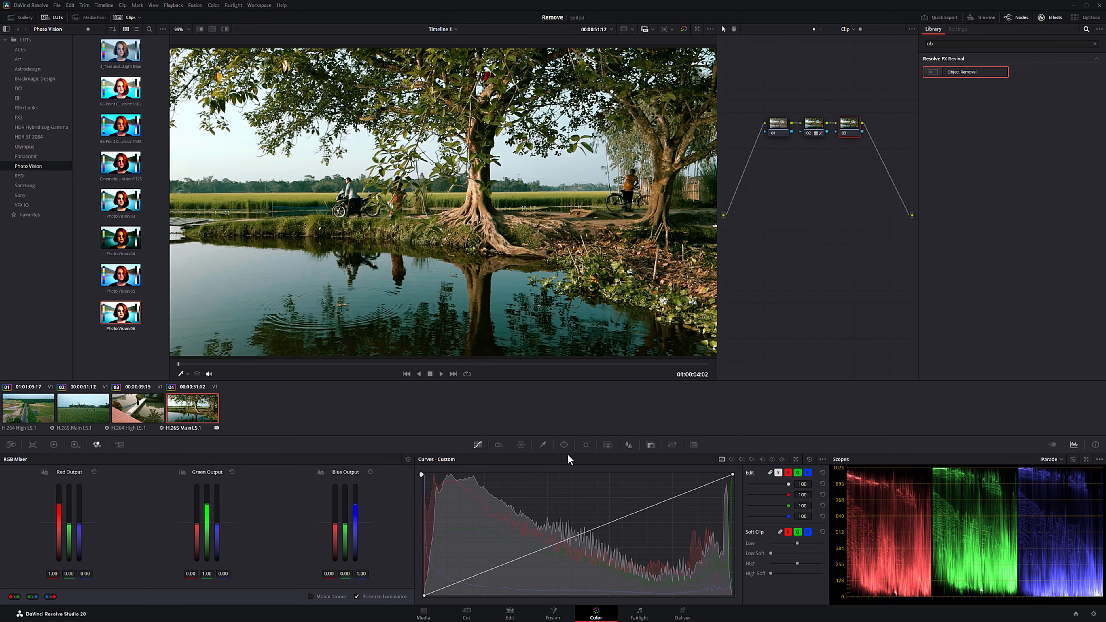
click(564, 444)
click(432, 550)
click(476, 70)
click(472, 86)
click(486, 90)
click(503, 88)
click(504, 70)
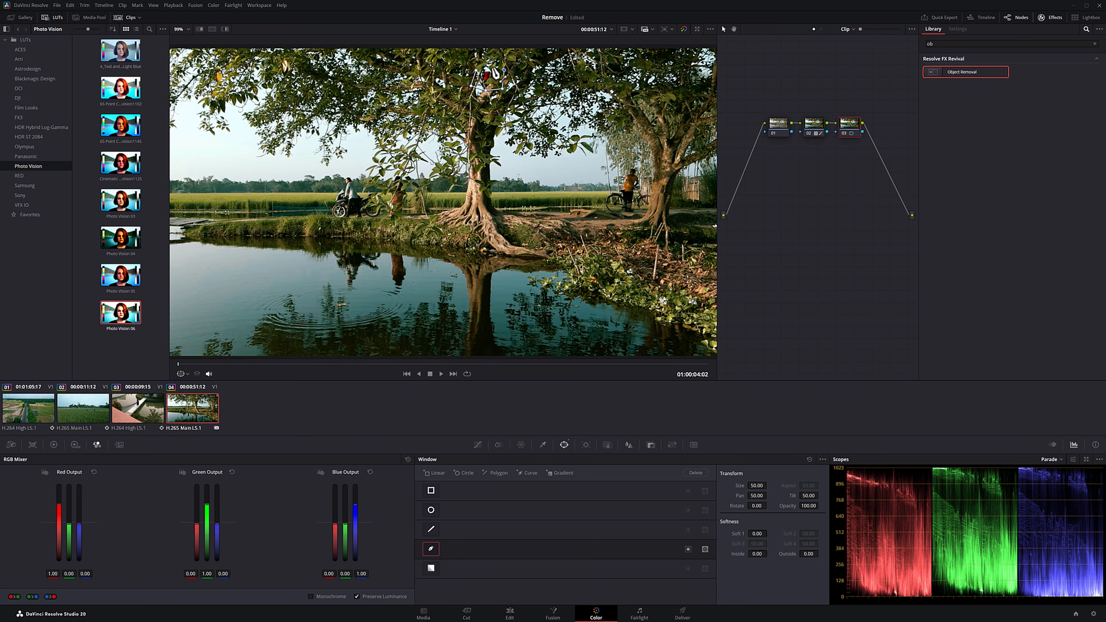
click(476, 71)
Step: Track the window on the red object forward and in reverse, and apply Object Removal to node 03
click(586, 445)
click(458, 472)
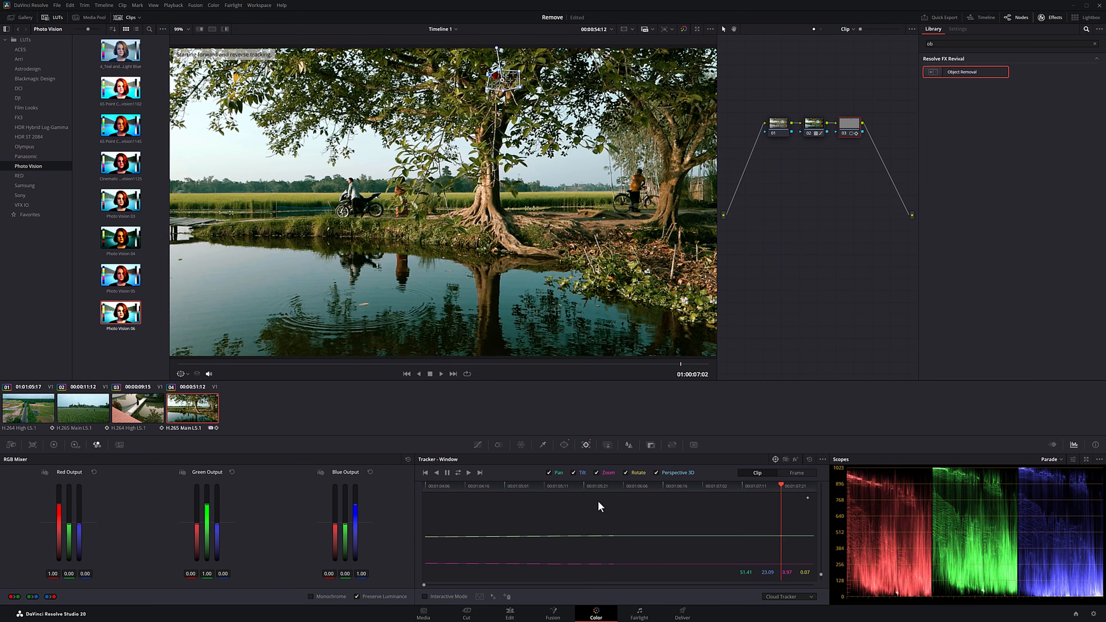
drag(961, 74, 854, 131)
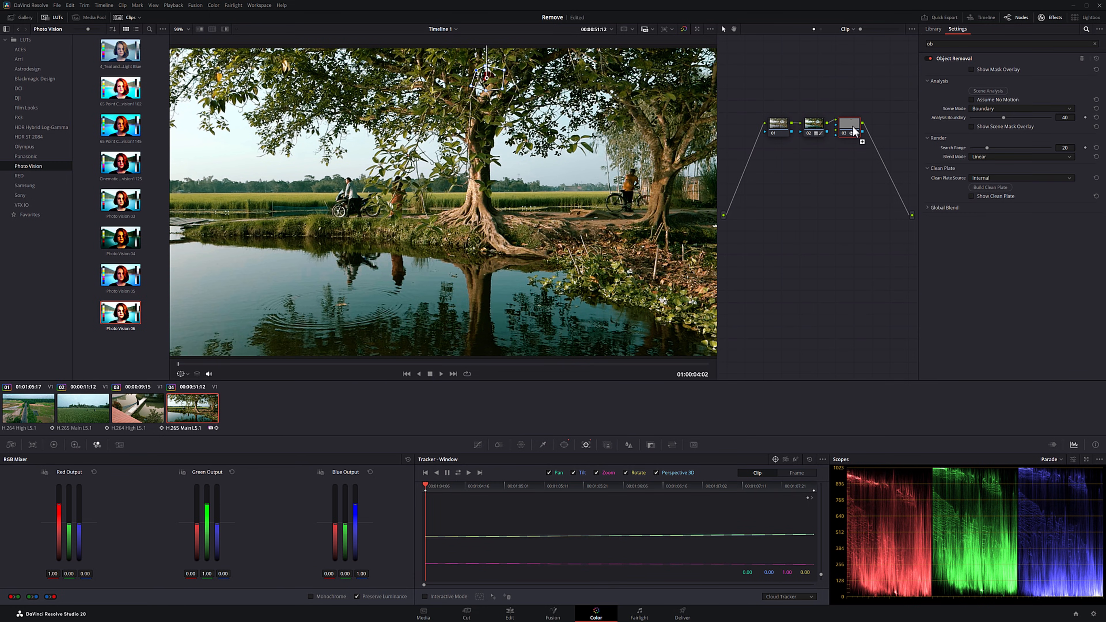
Step: Run Scene Analysis and build the clean plate for the red object, scrubbing the tree clip to check it
click(980, 92)
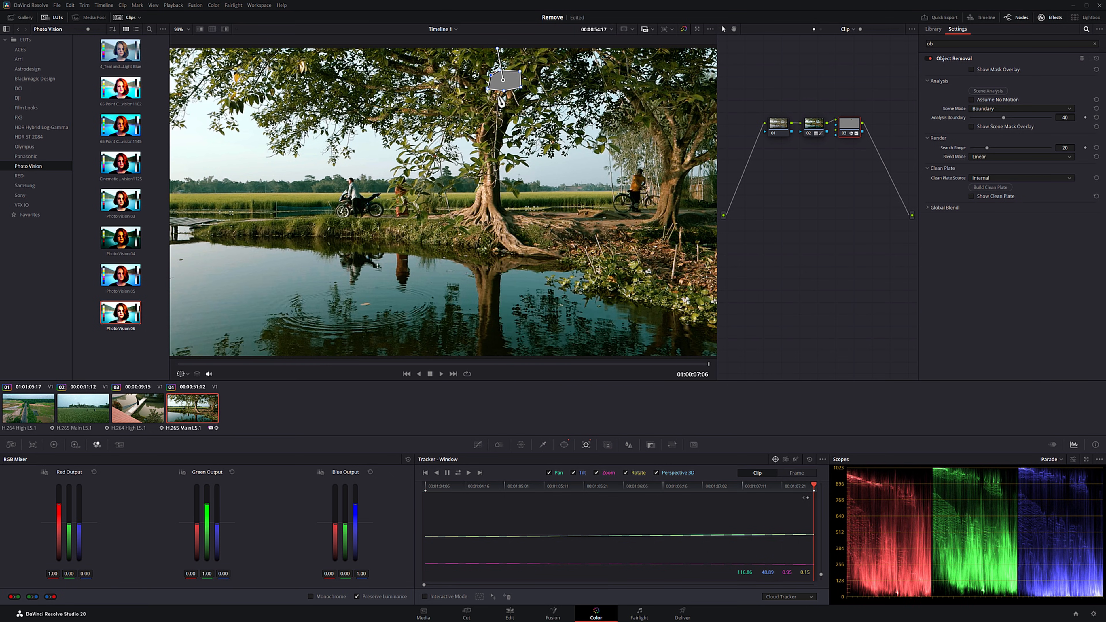
click(1001, 191)
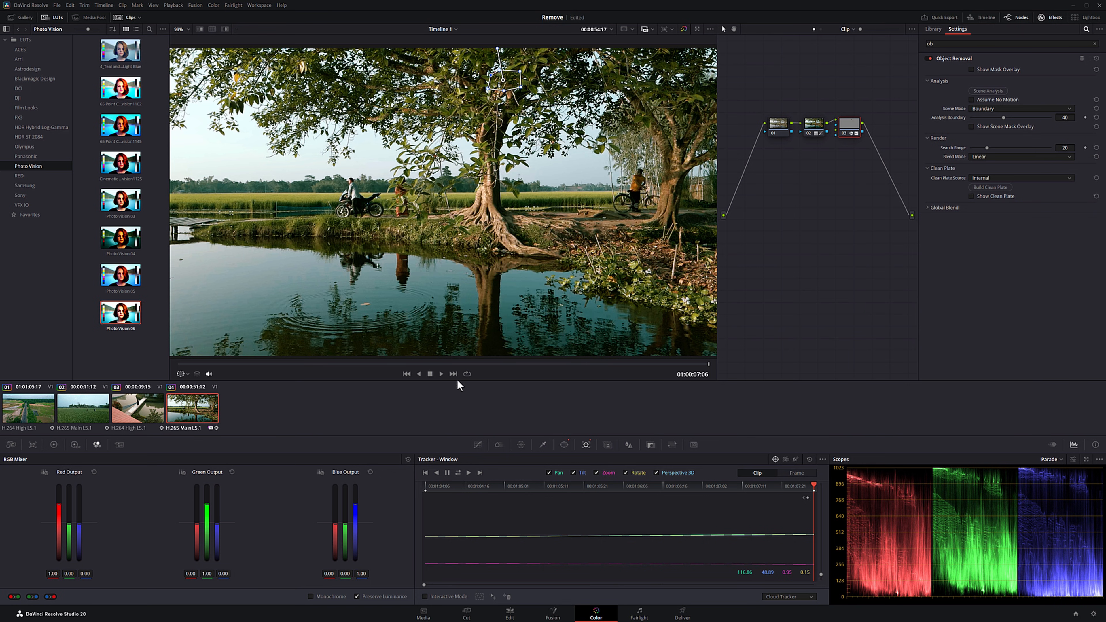
drag(378, 367, 261, 364)
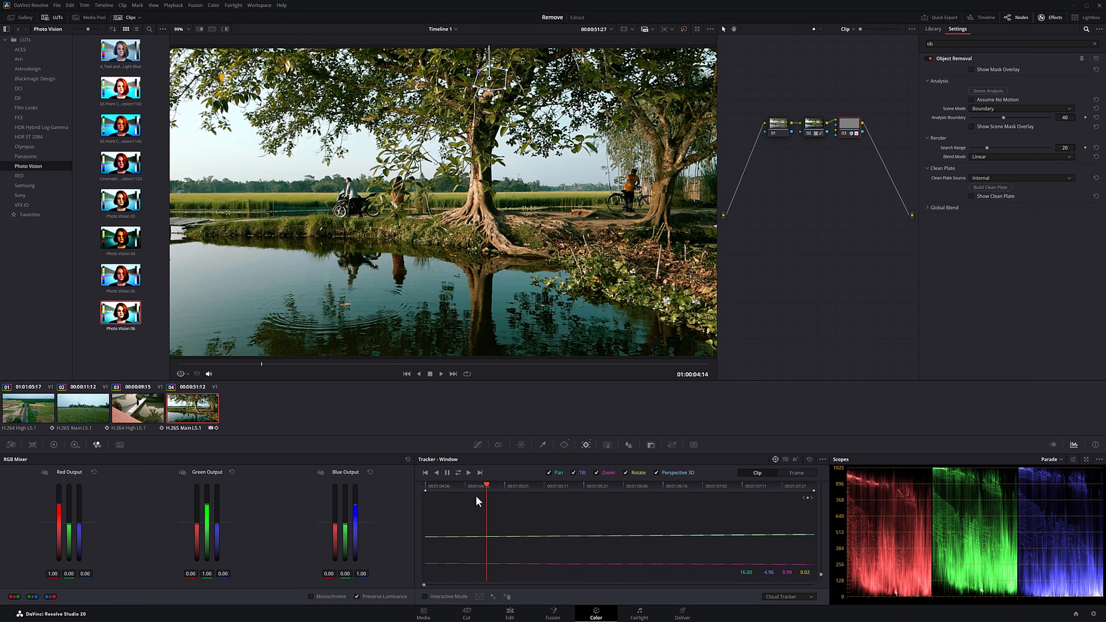
Step: Switch to the Edit page and scrub through the timeline clips, examining the areas where objects and people were removed
click(510, 613)
scroll(621, 443, down, 5)
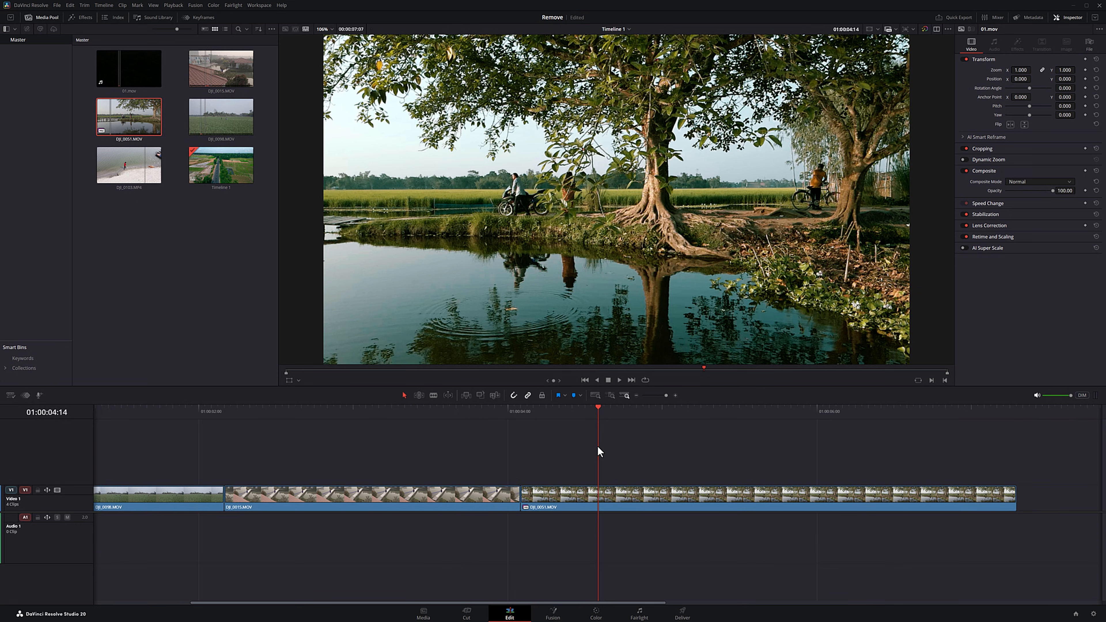
scroll(606, 442, down, 1)
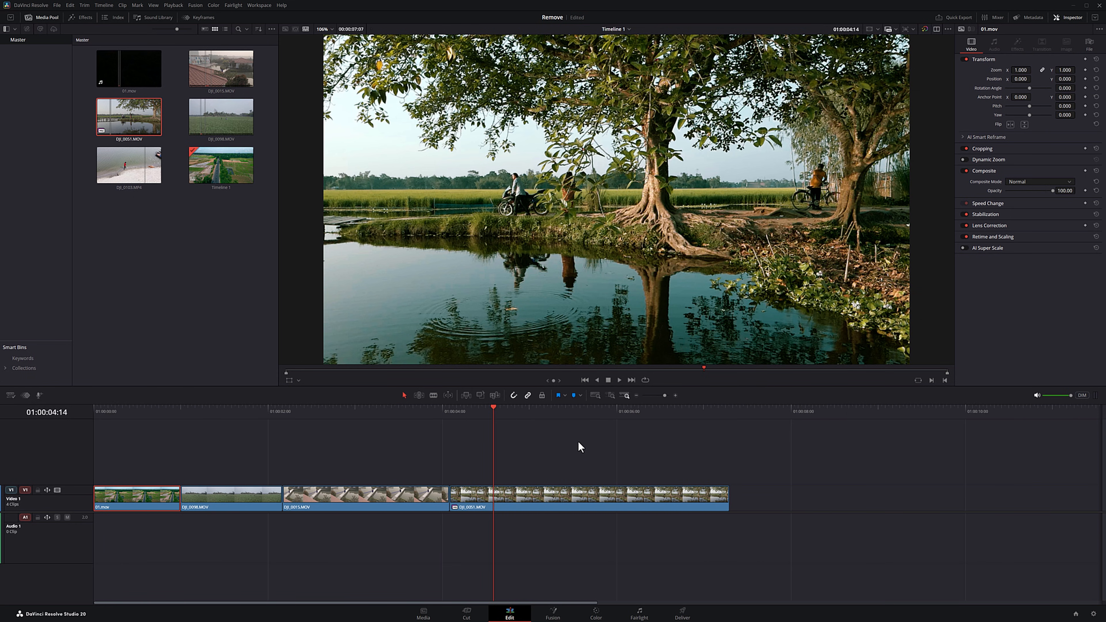
click(531, 412)
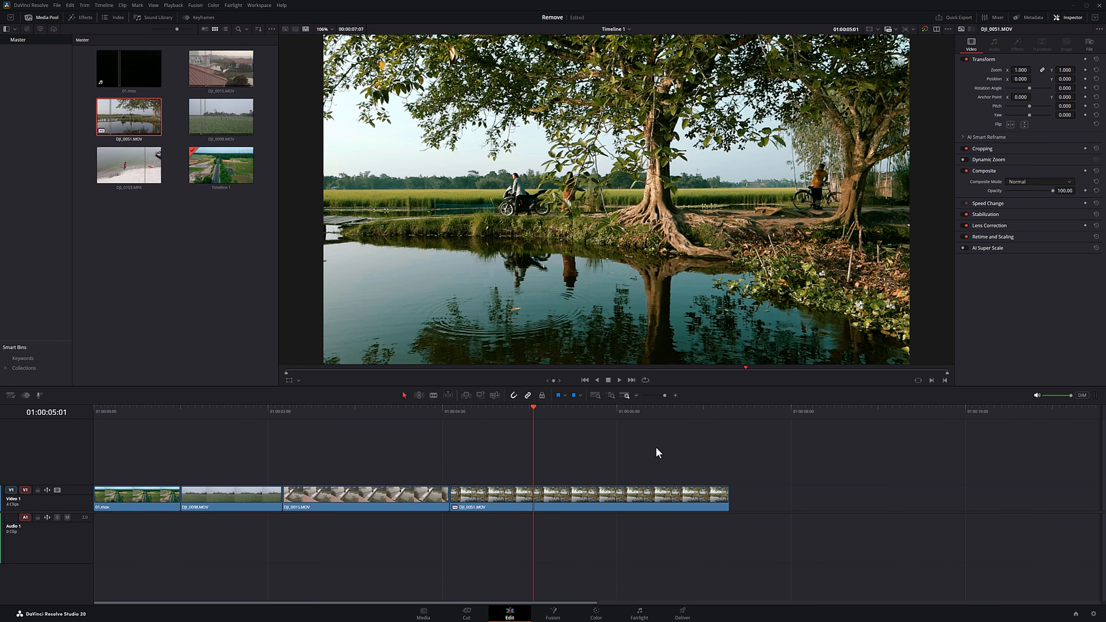
drag(579, 411, 373, 417)
drag(194, 418, 235, 436)
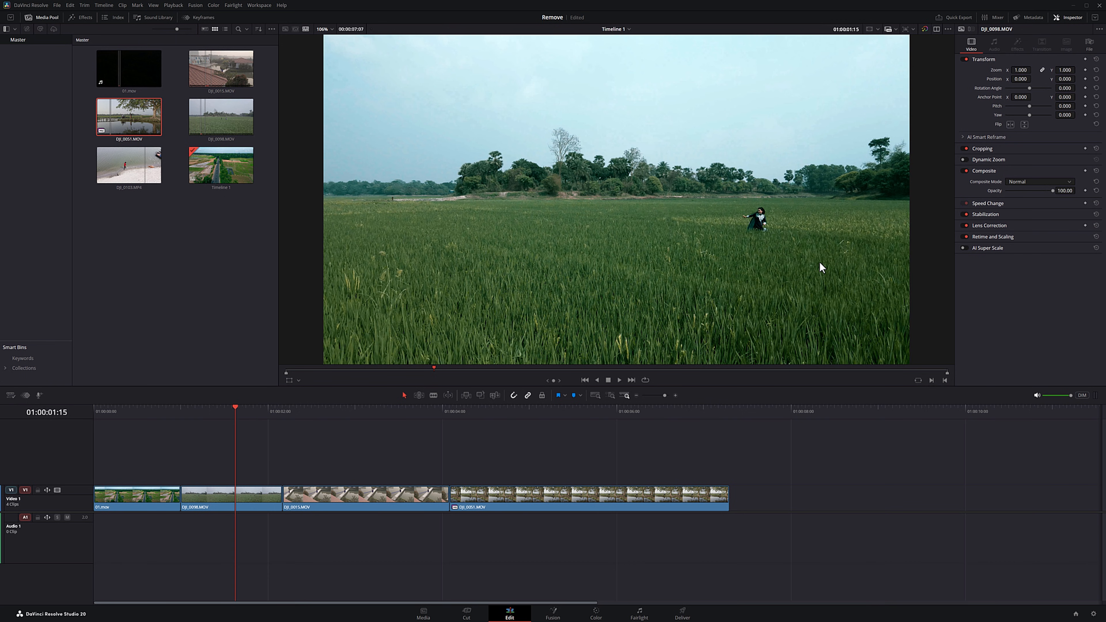
scroll(386, 200, up, 5)
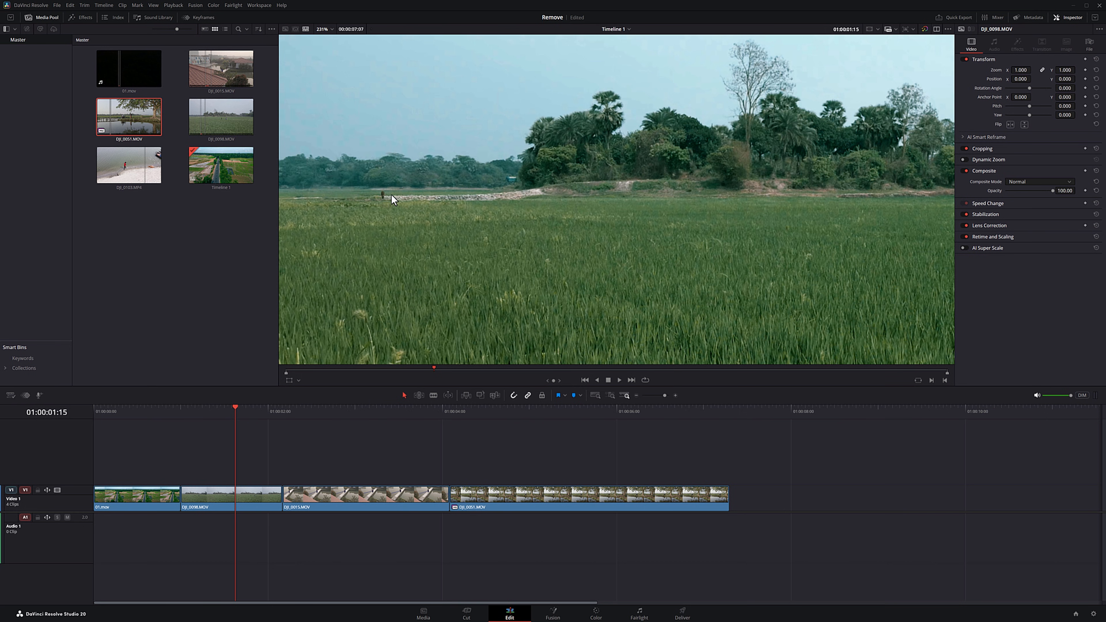
scroll(391, 205, down, 5)
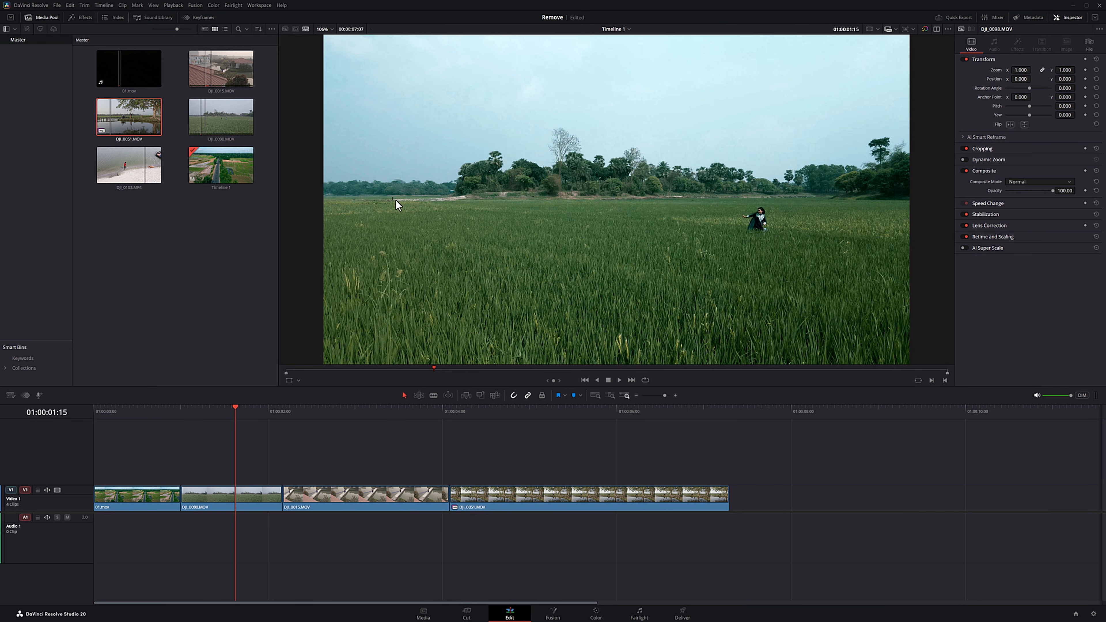
click(222, 500)
drag(95, 411, 127, 414)
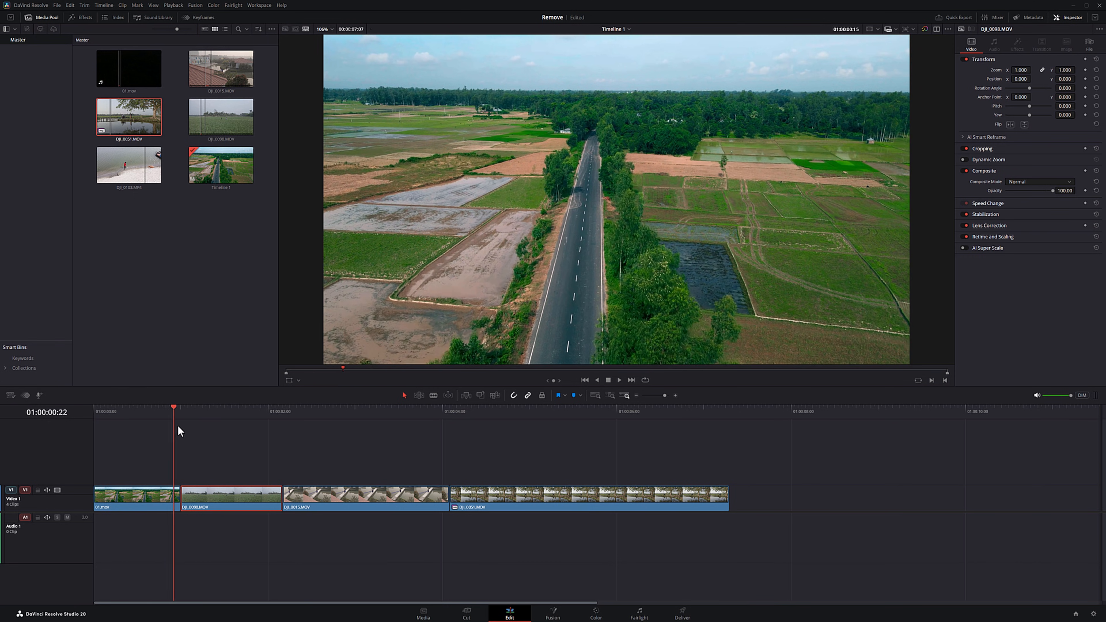